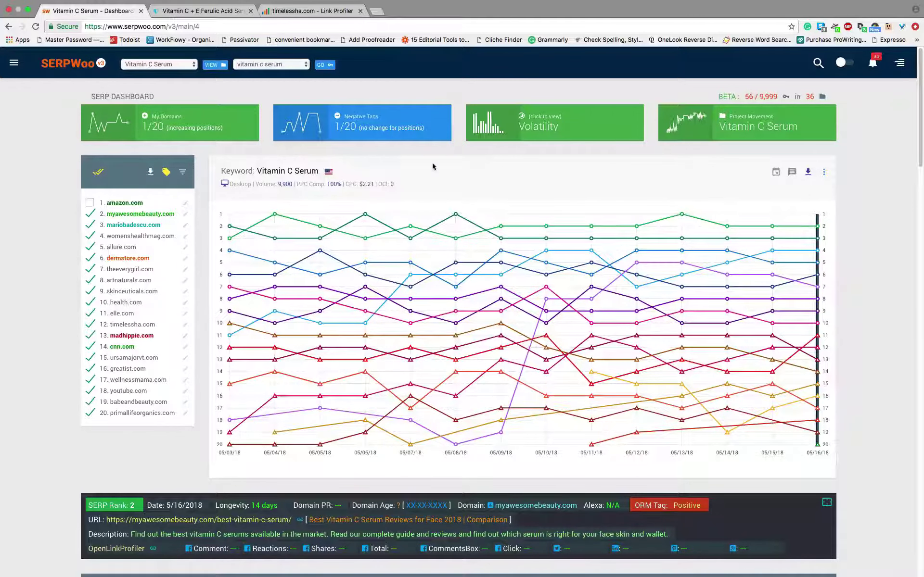
Show the Vitamin C Serum keyword's volatility: 2% today, 4% yesterday, 20% seven days ago.
{"action": "left_click", "coordinate": [575, 127]}
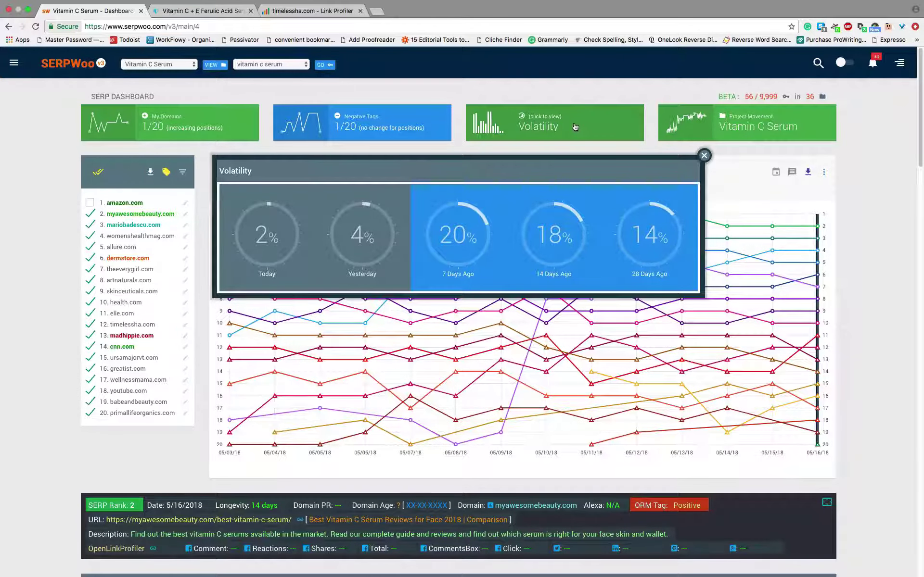
Close the volatility readings and show theeverygirl.com's rank 7, 12-day longevity details on the chart.
{"action": "left_click", "coordinate": [704, 157]}
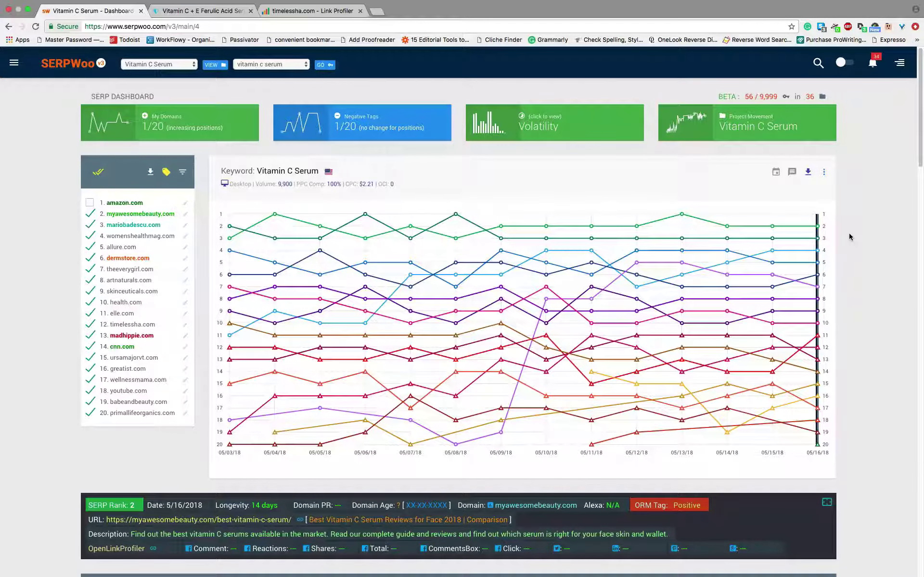
{"action": "mouse_move", "coordinate": [818, 288]}
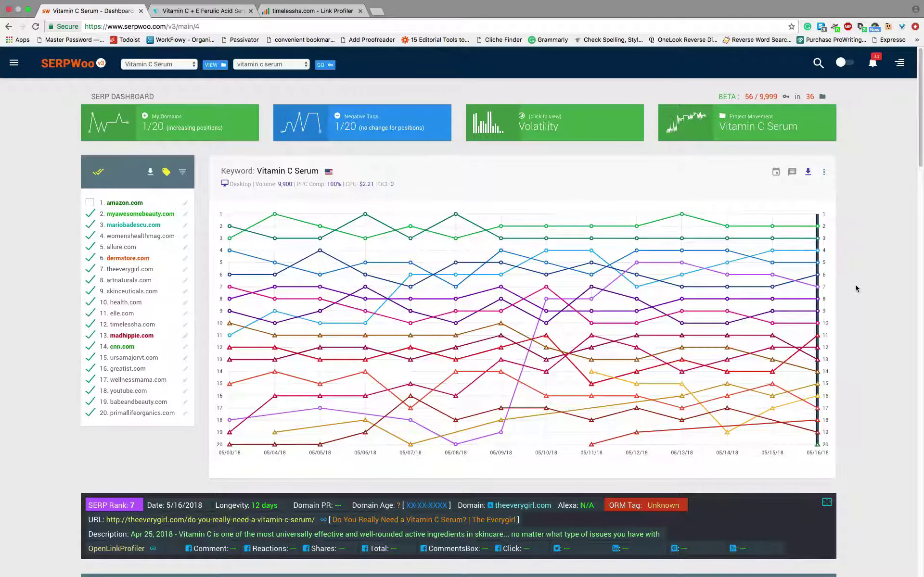
Show the 05/16 ranking details for skinceuticals.com, elle.com and timelessha.com in the SERP info panel.
{"action": "mouse_move", "coordinate": [818, 287]}
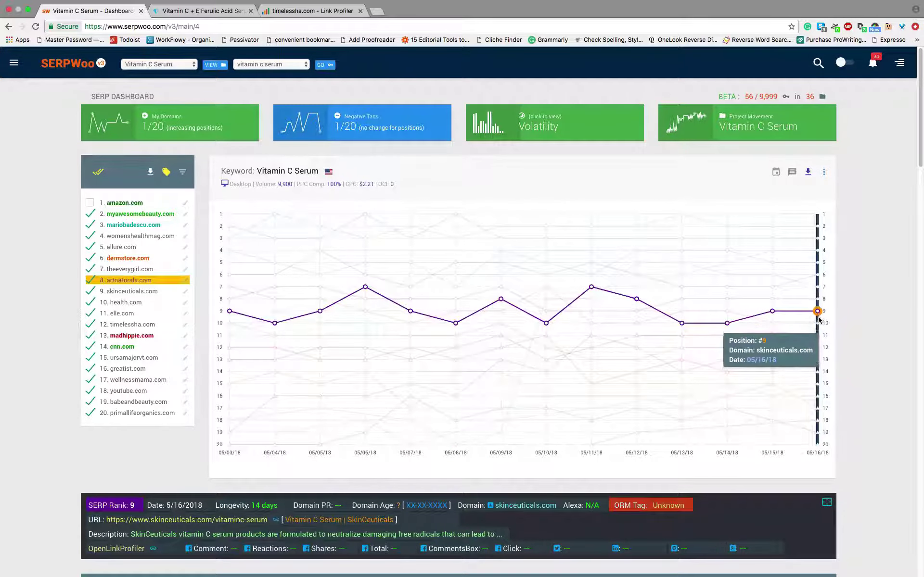
{"action": "mouse_move", "coordinate": [817, 324]}
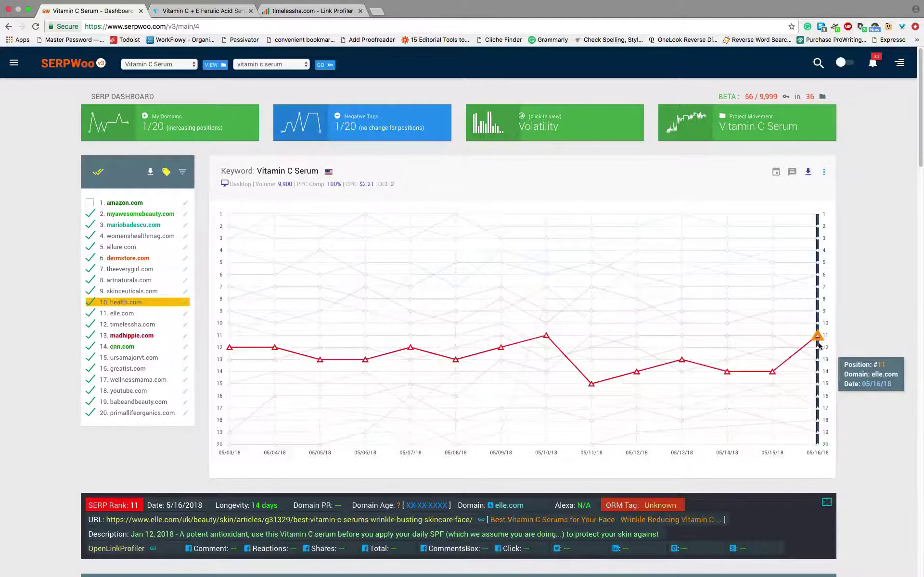
{"action": "mouse_move", "coordinate": [818, 347]}
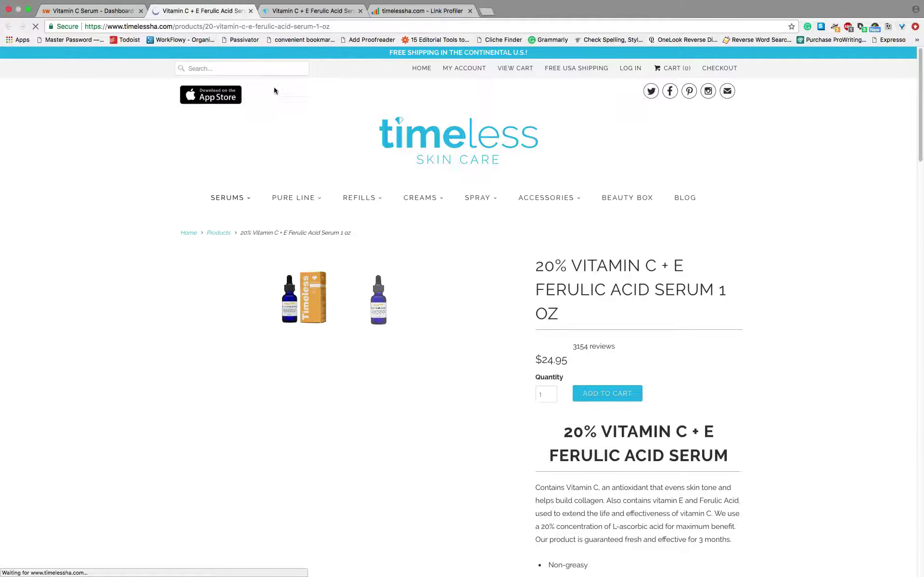
Look over the Timelessha serum page's description, reviews and related items, then return to the top.
{"action": "scroll", "coordinate": [313, 156], "scroll_direction": "down", "scroll_amount": 2}
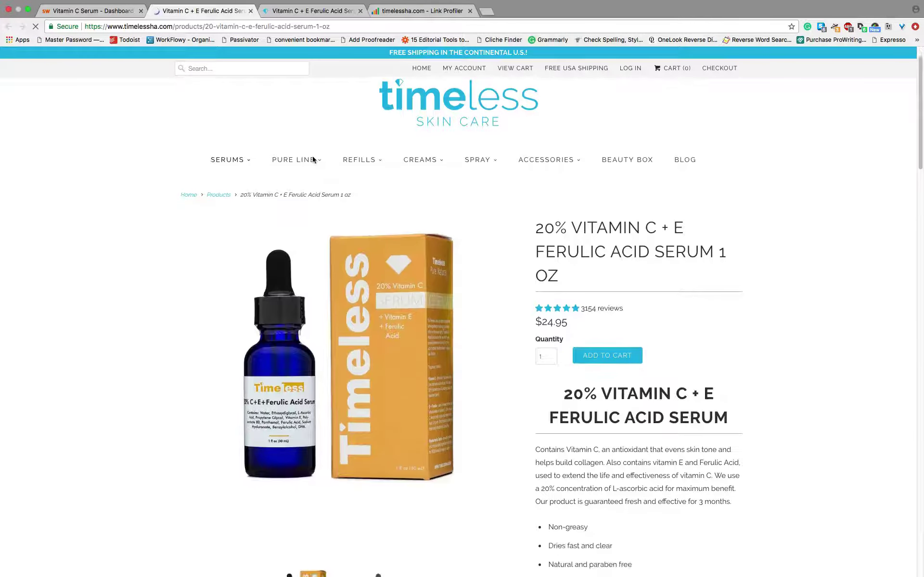
{"action": "scroll", "coordinate": [312, 160], "scroll_direction": "down", "scroll_amount": 3}
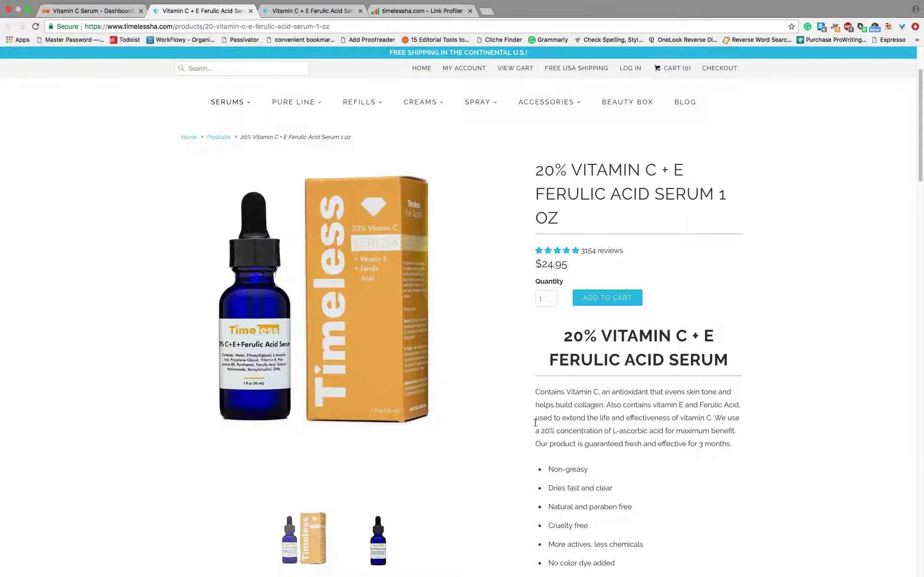
{"action": "scroll", "coordinate": [534, 369], "scroll_direction": "down", "scroll_amount": 3}
{"action": "scroll", "coordinate": [535, 425], "scroll_direction": "down", "scroll_amount": 10}
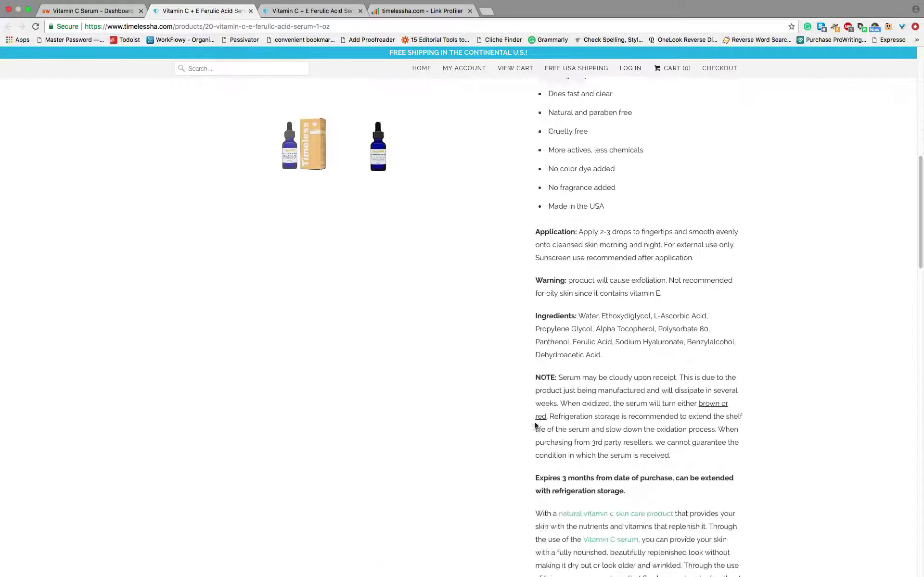
{"action": "scroll", "coordinate": [535, 422], "scroll_direction": "down", "scroll_amount": 9}
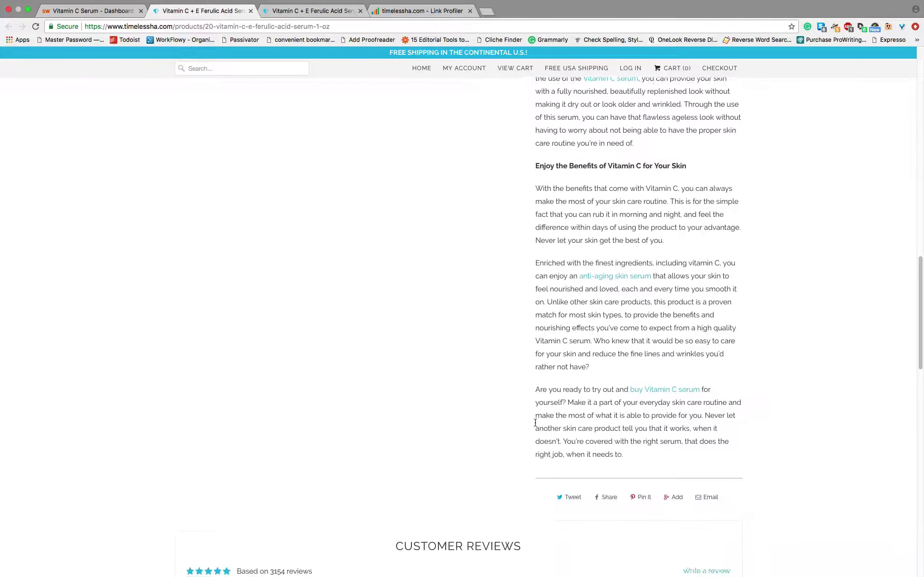
{"action": "scroll", "coordinate": [534, 425], "scroll_direction": "down", "scroll_amount": 4}
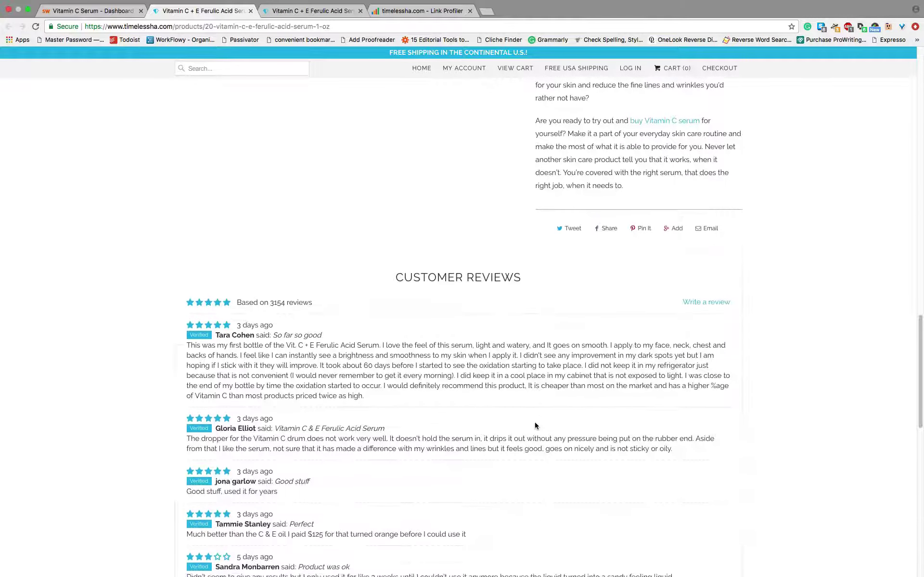
{"action": "scroll", "coordinate": [535, 424], "scroll_direction": "down", "scroll_amount": 5}
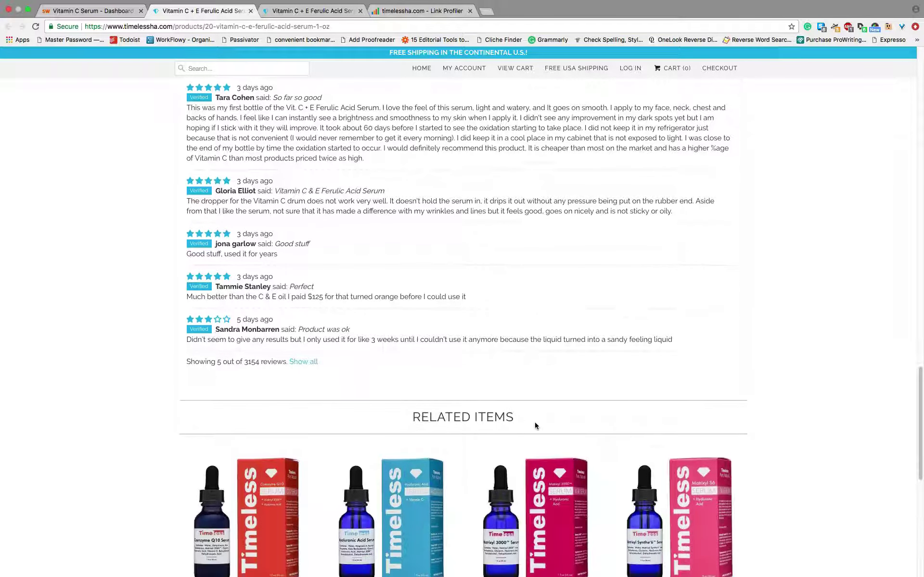
{"action": "scroll", "coordinate": [535, 426], "scroll_direction": "down", "scroll_amount": 3}
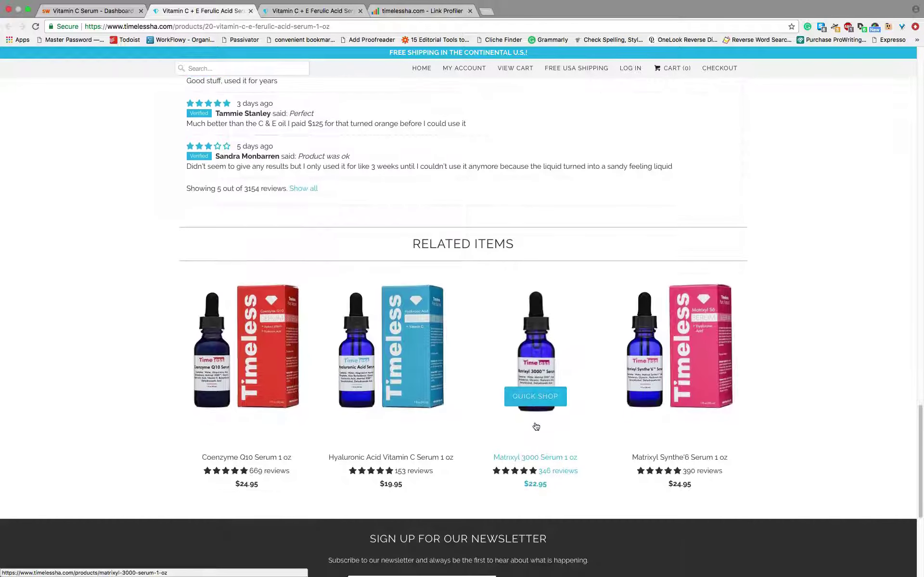
{"action": "scroll", "coordinate": [535, 426], "scroll_direction": "up", "scroll_amount": 2}
{"action": "scroll", "coordinate": [535, 426], "scroll_direction": "up", "scroll_amount": 8}
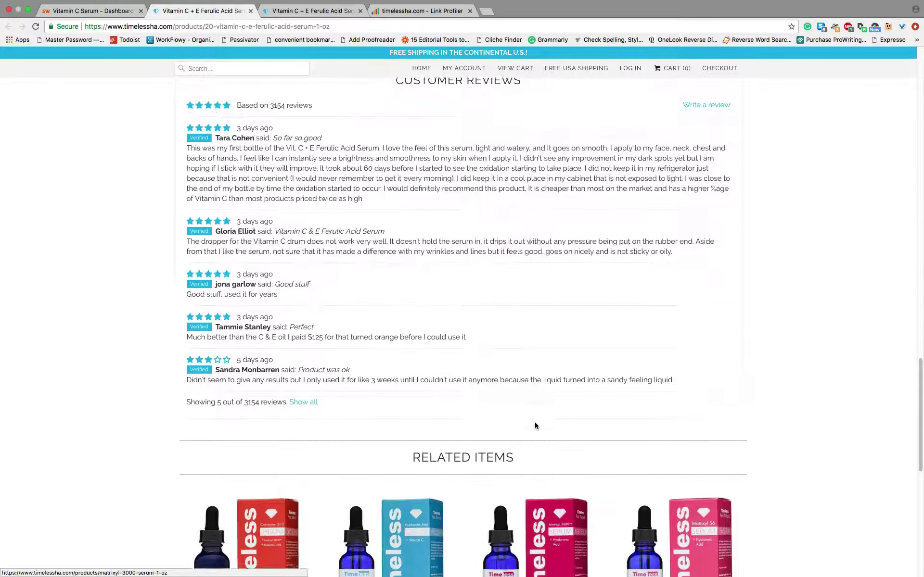
{"action": "scroll", "coordinate": [535, 426], "scroll_direction": "up", "scroll_amount": 6}
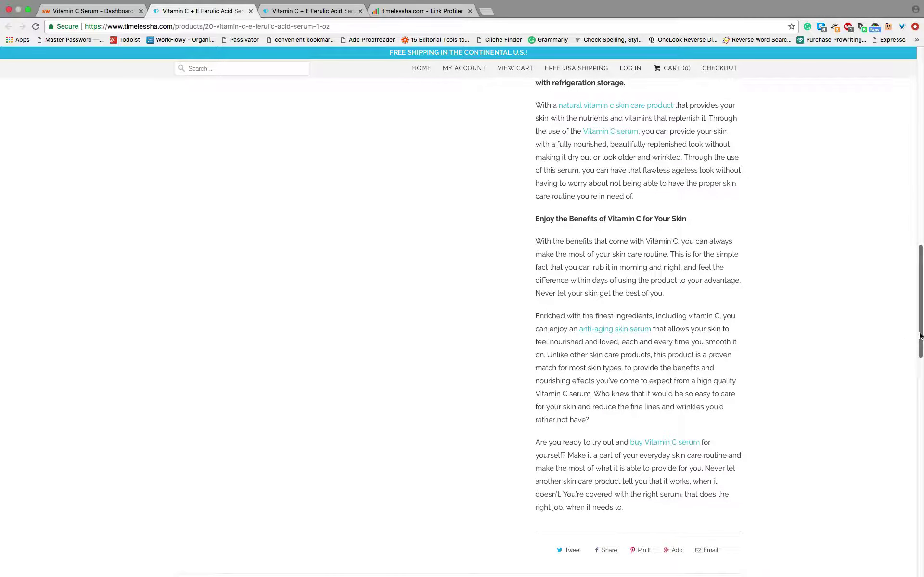
{"action": "left_click_drag", "start_coordinate": [919, 335], "coordinate": [899, 128]}
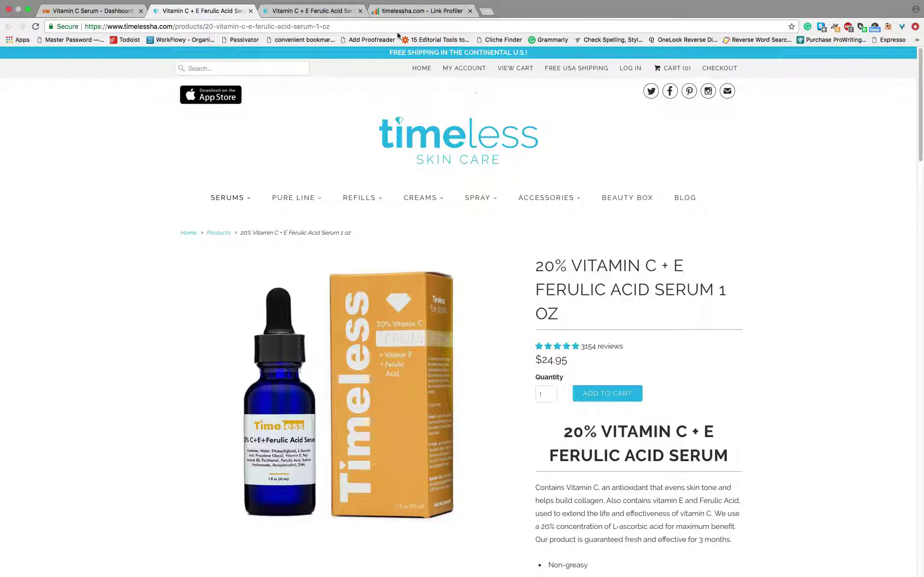
Go between the timelessha.com backlinks report and the Vitamin C Serum dashboard, ending on backlinks.
{"action": "left_click", "coordinate": [409, 11]}
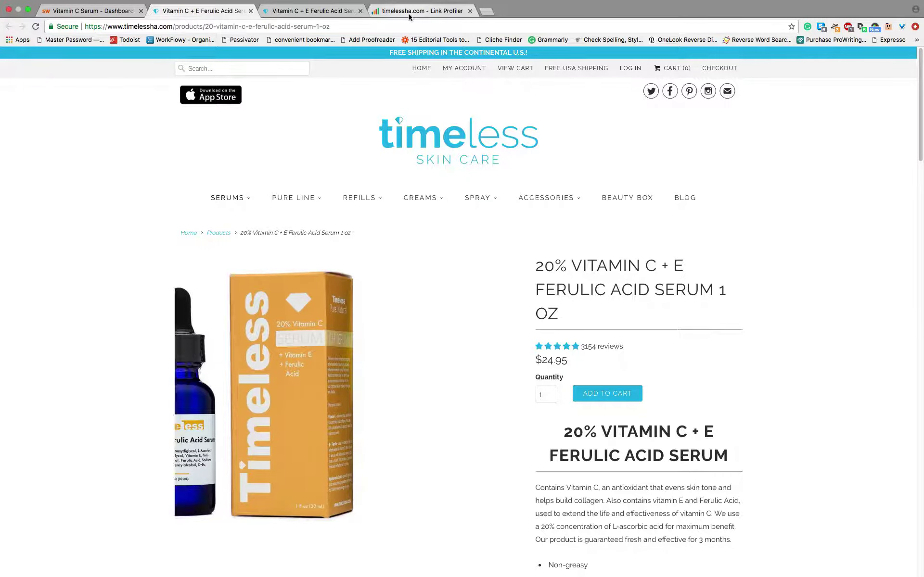
{"action": "scroll", "coordinate": [403, 73], "scroll_direction": "up", "scroll_amount": 5}
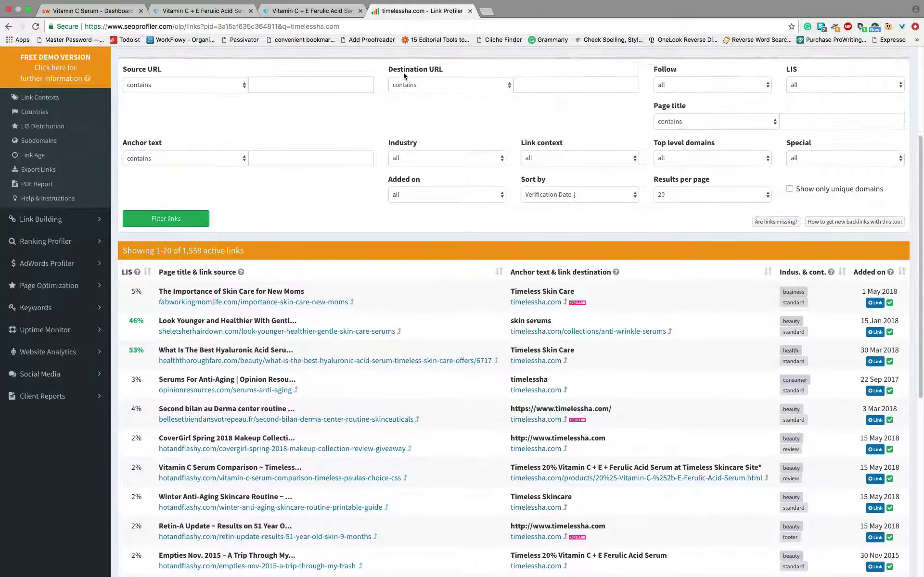
{"action": "scroll", "coordinate": [404, 75], "scroll_direction": "up", "scroll_amount": 3}
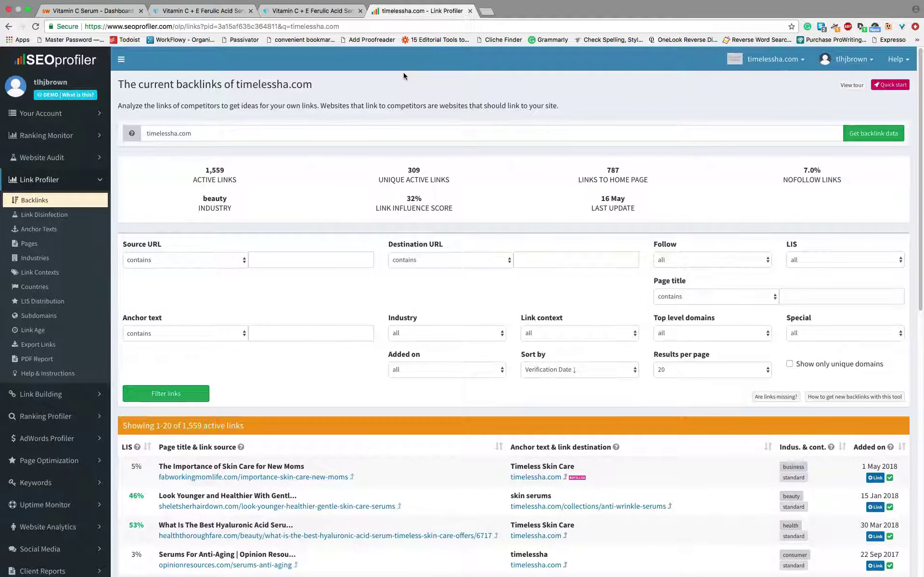
{"action": "left_click", "coordinate": [110, 21]}
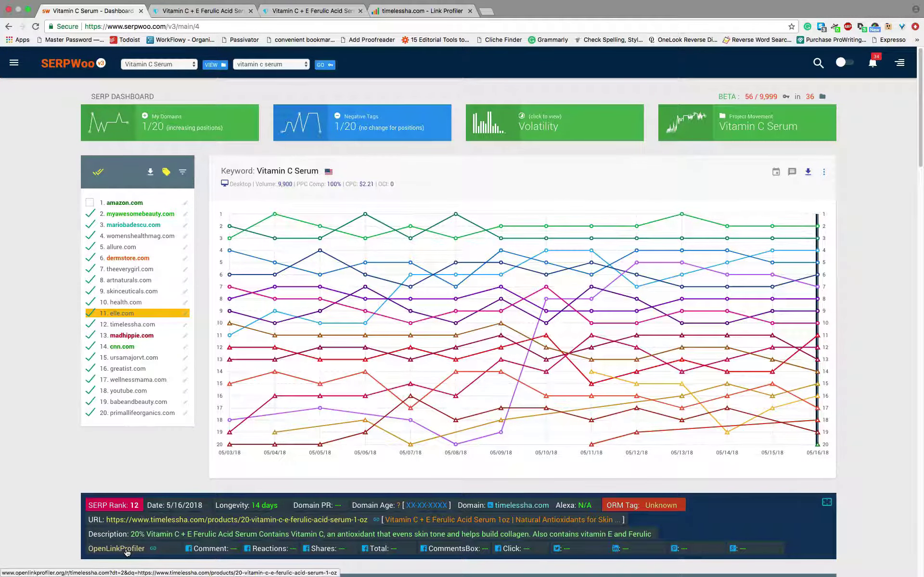
{"action": "left_click", "coordinate": [413, 13]}
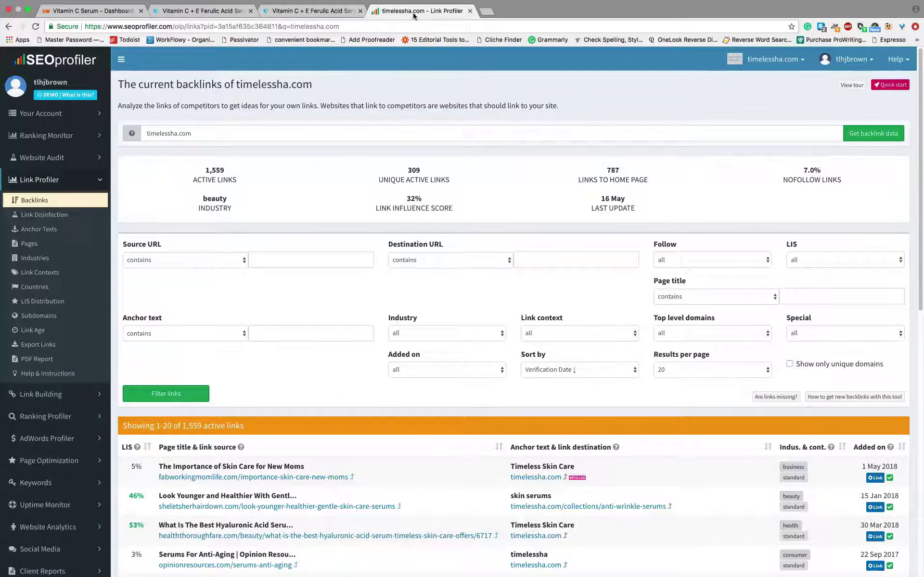
Review timelessha.com's 1,559 active backlink rows, from fabworkingmomlife.com to hotandflashy.com.
{"action": "mouse_move", "coordinate": [337, 182]}
{"action": "mouse_move", "coordinate": [231, 179]}
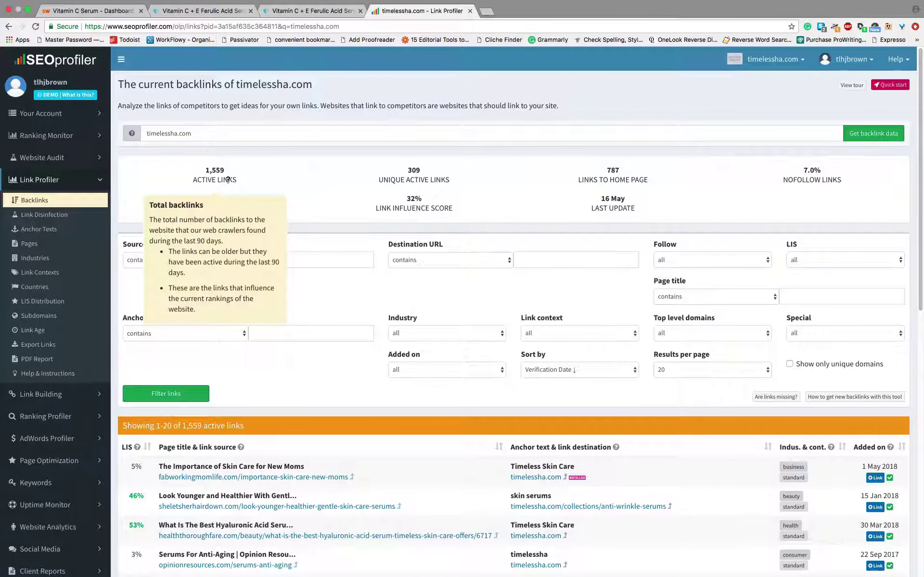
{"action": "mouse_move", "coordinate": [618, 172]}
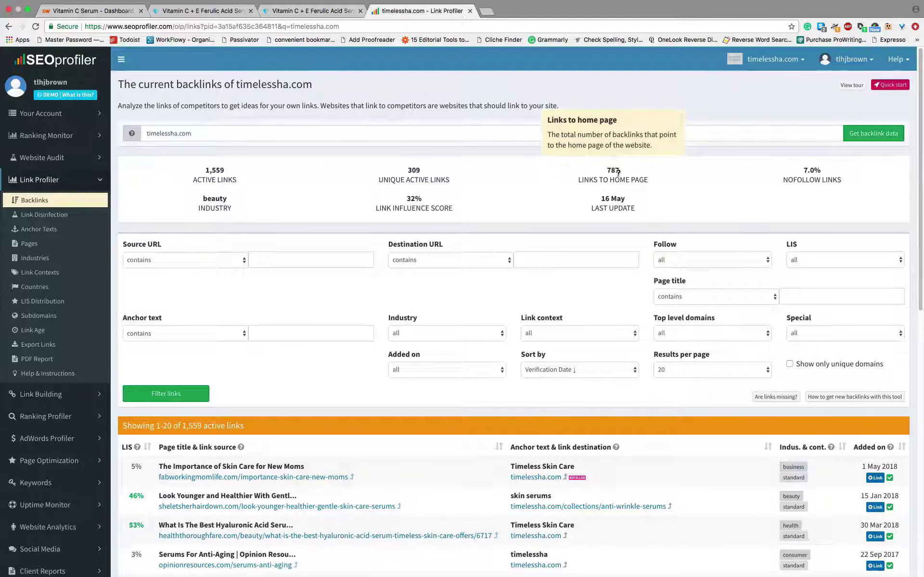
{"action": "mouse_move", "coordinate": [623, 199]}
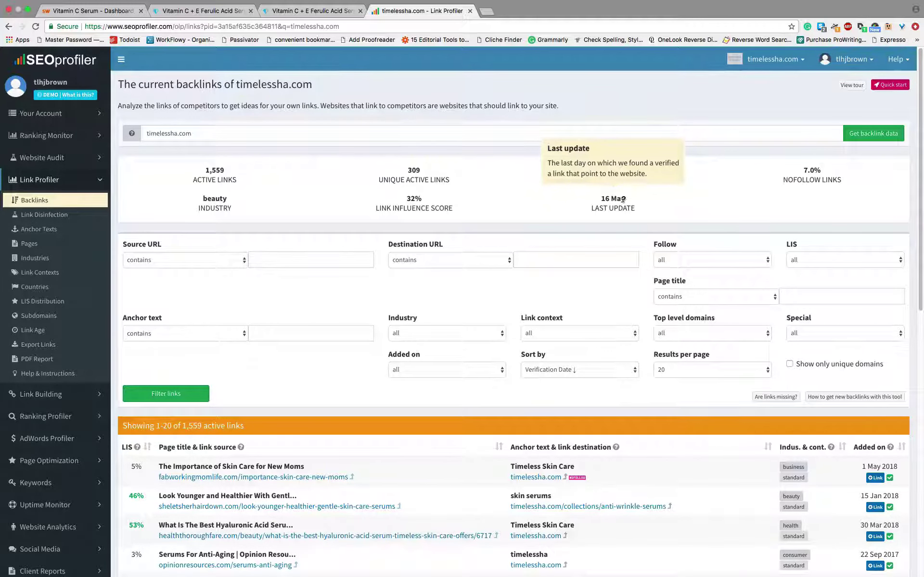
{"action": "scroll", "coordinate": [356, 407], "scroll_direction": "down", "scroll_amount": 5}
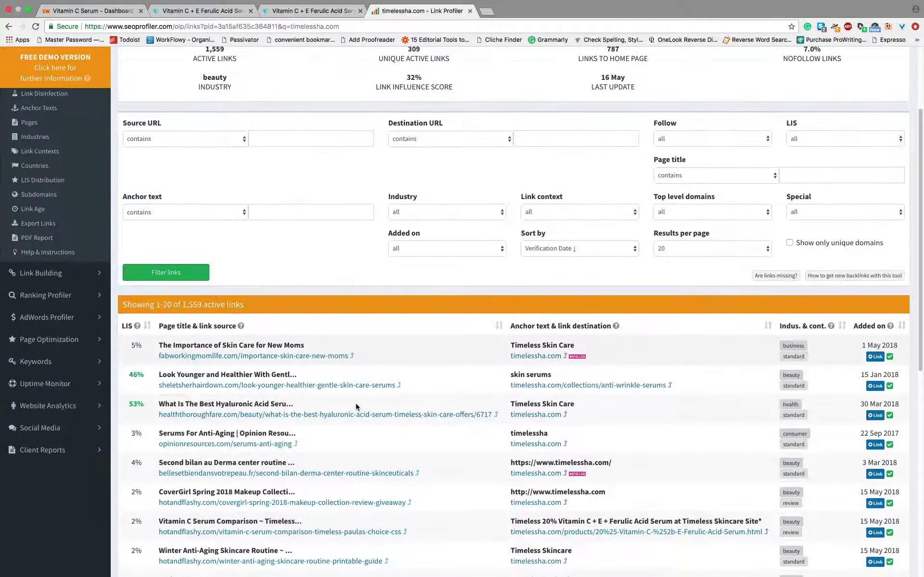
{"action": "scroll", "coordinate": [356, 407], "scroll_direction": "down", "scroll_amount": 1}
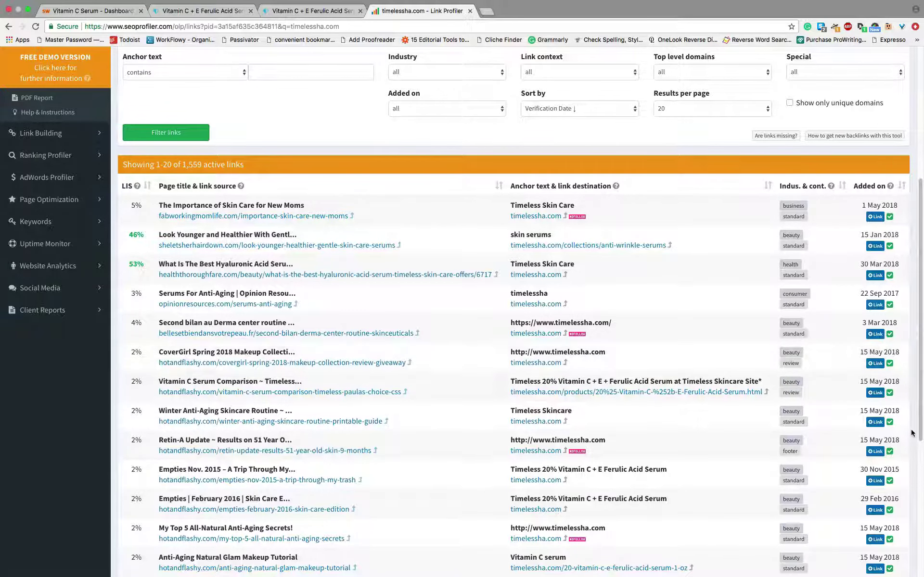
{"action": "scroll", "coordinate": [823, 517], "scroll_direction": "down", "scroll_amount": 3}
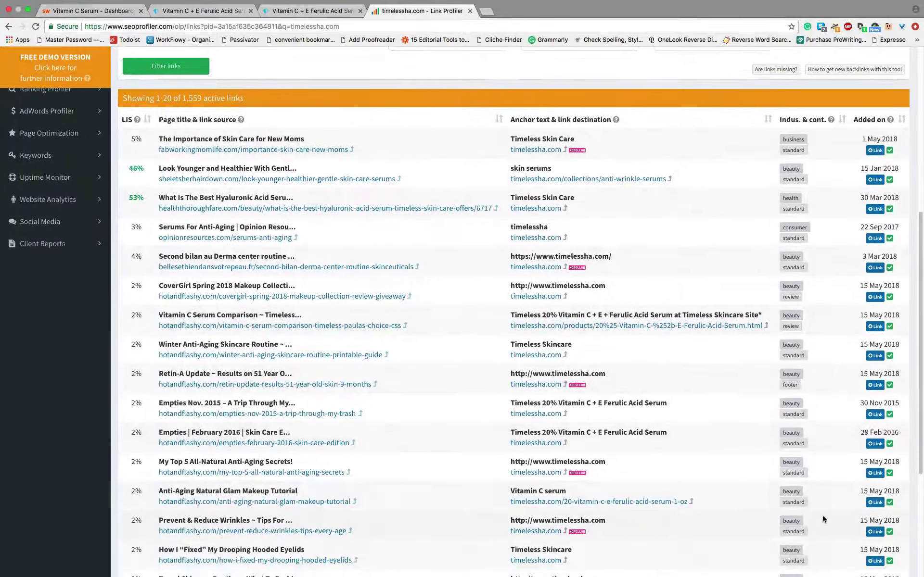
{"action": "scroll", "coordinate": [822, 515], "scroll_direction": "down", "scroll_amount": 2}
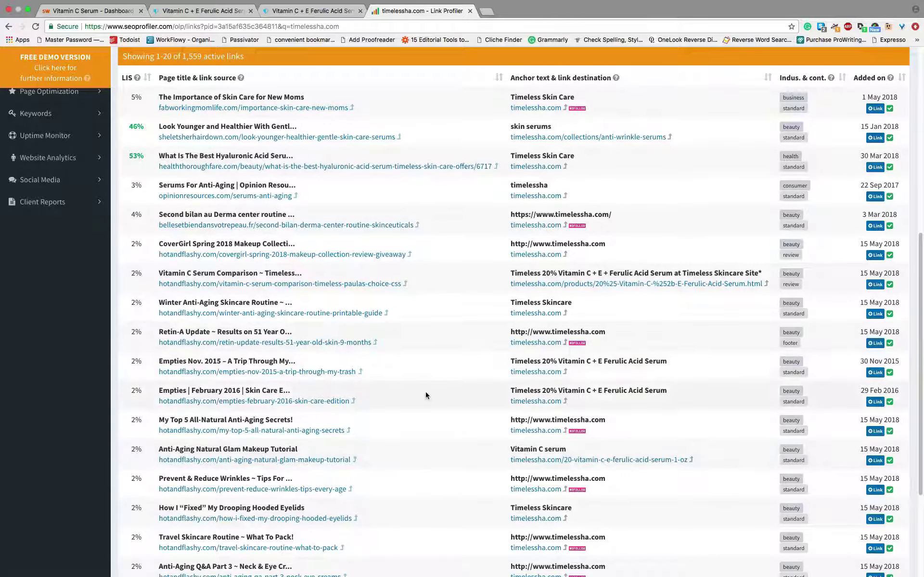
{"action": "scroll", "coordinate": [425, 395], "scroll_direction": "down", "scroll_amount": 3}
{"action": "scroll", "coordinate": [425, 395], "scroll_direction": "down", "scroll_amount": 1}
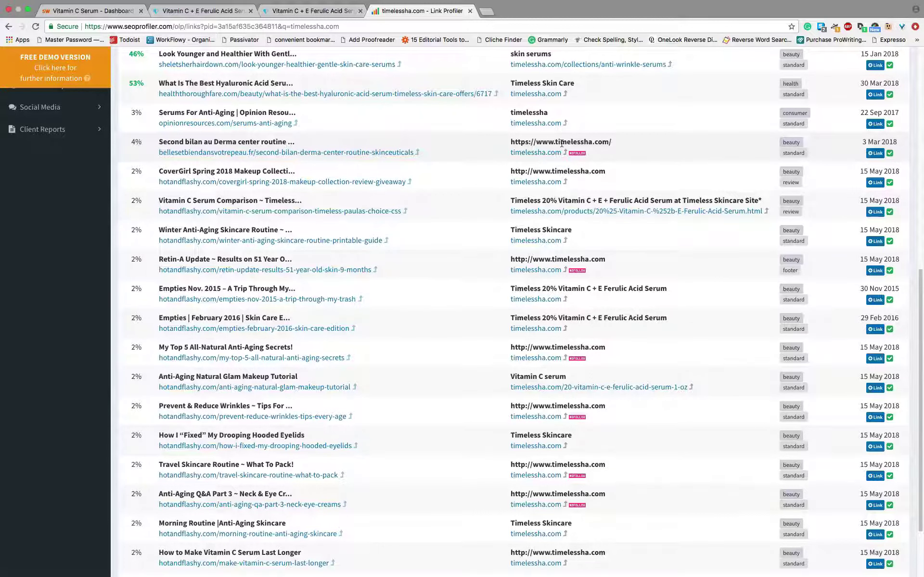
{"action": "scroll", "coordinate": [456, 290], "scroll_direction": "down", "scroll_amount": 2}
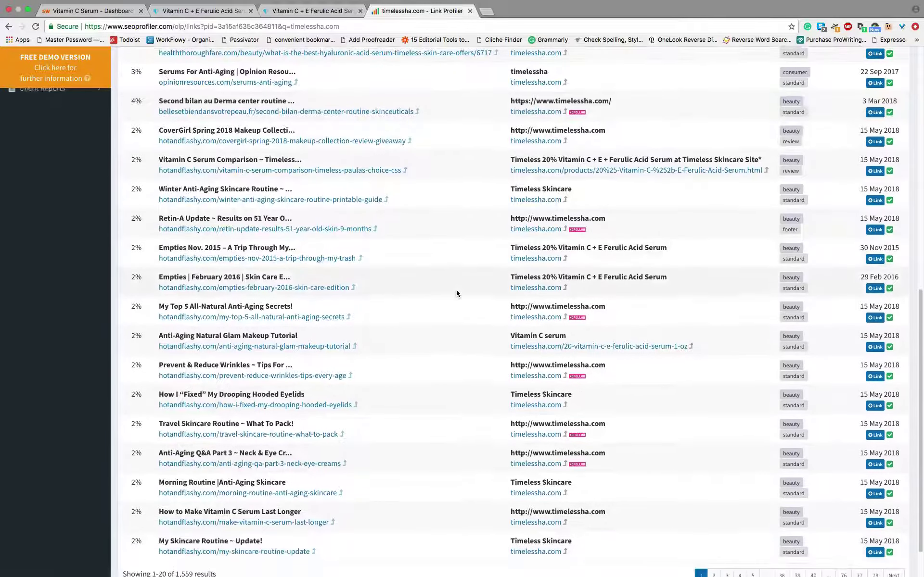
{"action": "scroll", "coordinate": [456, 290], "scroll_direction": "up", "scroll_amount": 3}
{"action": "scroll", "coordinate": [456, 290], "scroll_direction": "up", "scroll_amount": 5}
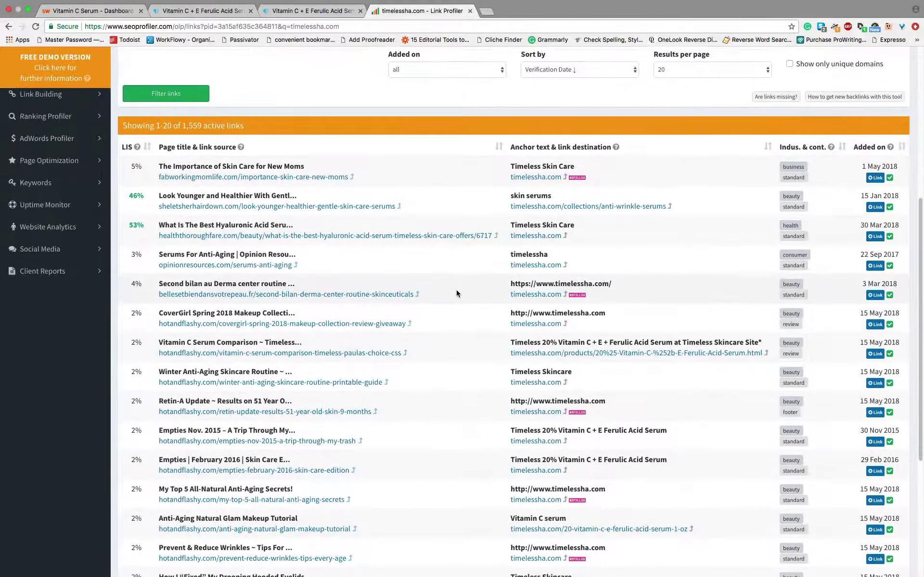
{"action": "scroll", "coordinate": [456, 294], "scroll_direction": "up", "scroll_amount": 2}
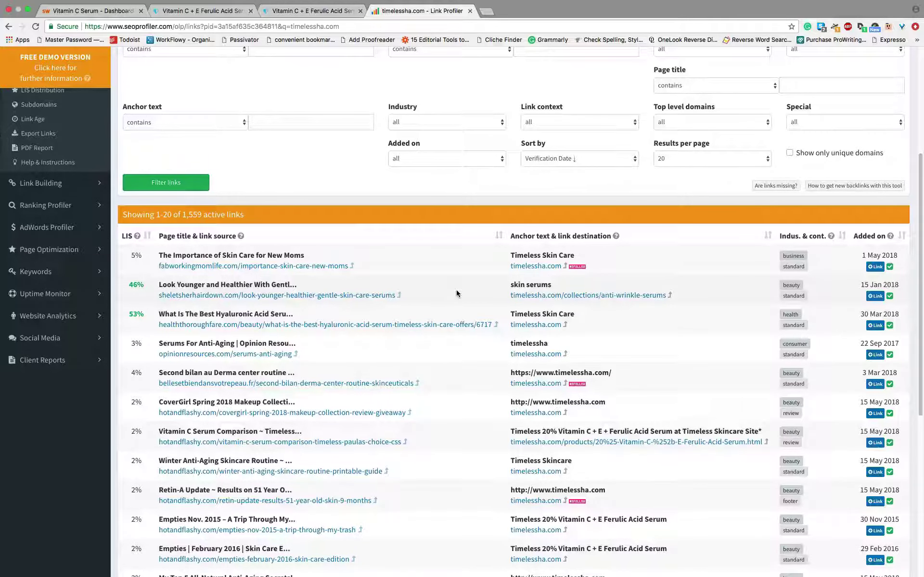
{"action": "scroll", "coordinate": [457, 293], "scroll_direction": "up", "scroll_amount": 3}
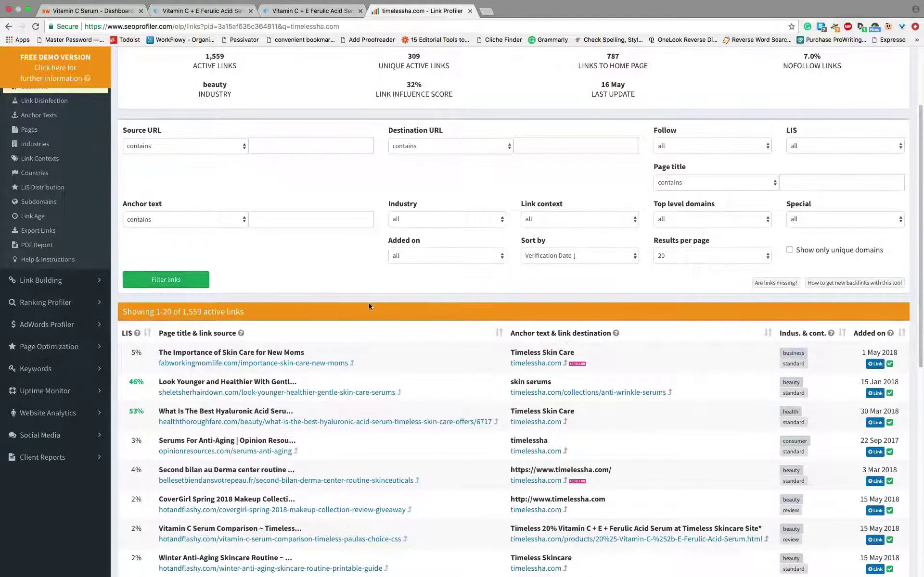
{"action": "scroll", "coordinate": [361, 301], "scroll_direction": "up", "scroll_amount": 2}
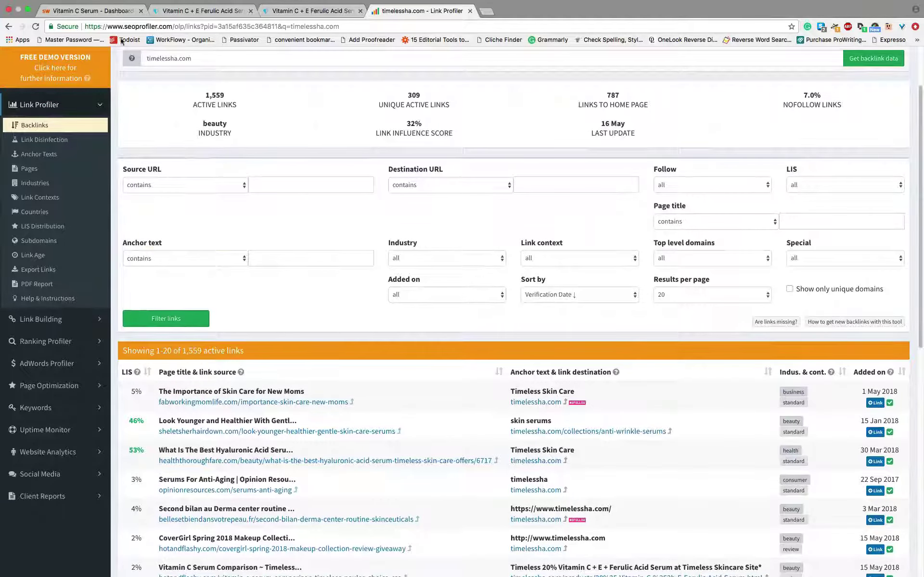
Check the Vitamin C Serum ranking chart, then return to the Timeless 20% Vitamin C serum page.
{"action": "left_click", "coordinate": [111, 11]}
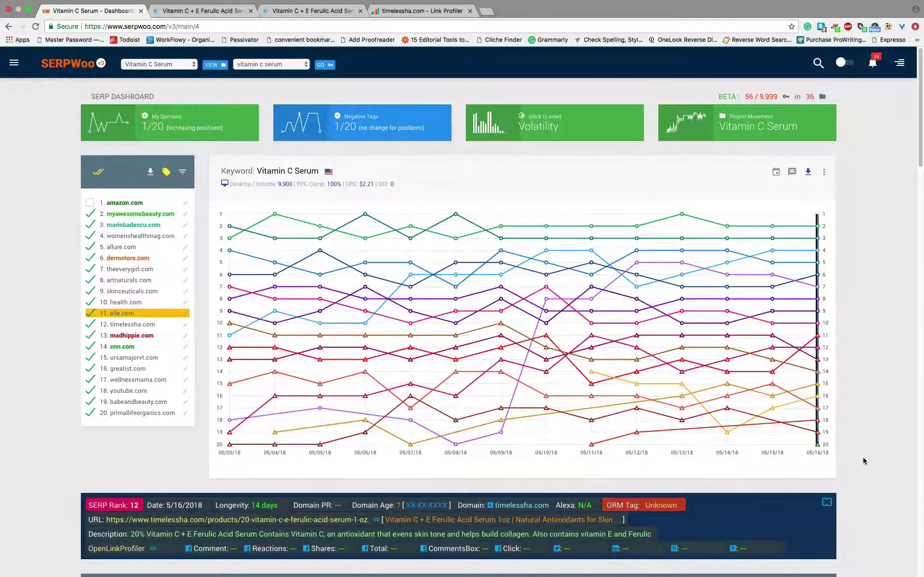
{"action": "left_click", "coordinate": [317, 10]}
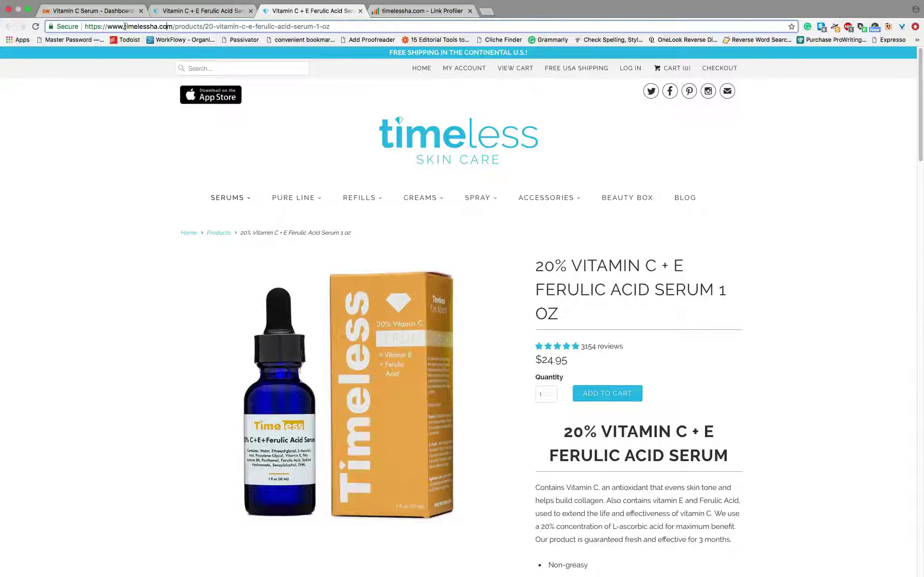
Select the timelessha.com domain and search Google for the exact phrase "timelessha.com".
{"action": "left_click_drag", "start_coordinate": [124, 26], "coordinate": [172, 30]}
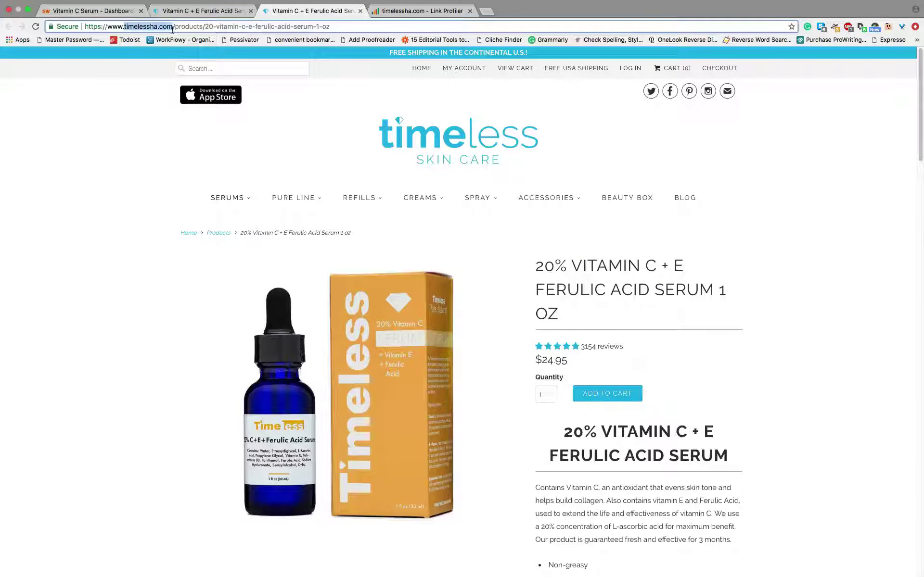
{"action": "left_click", "coordinate": [421, 11]}
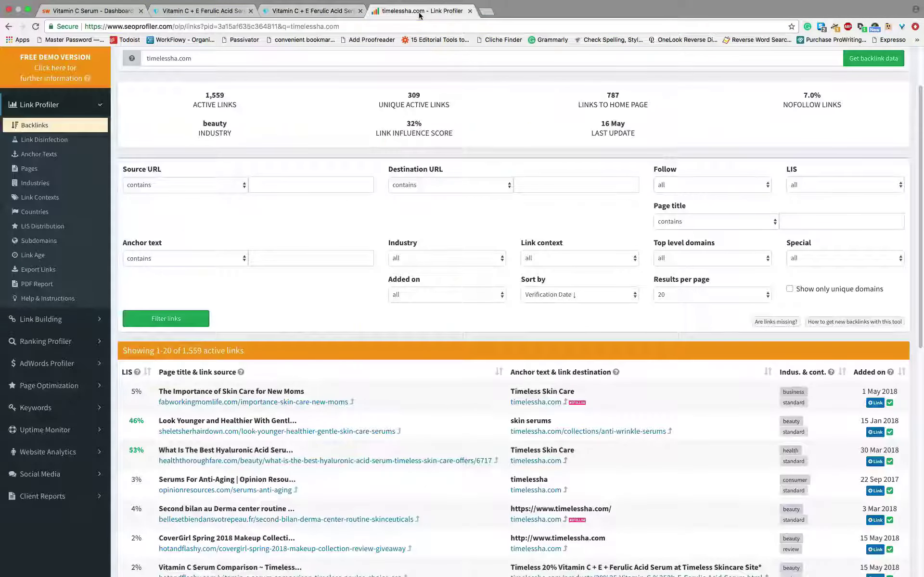
{"action": "left_click", "coordinate": [488, 11]}
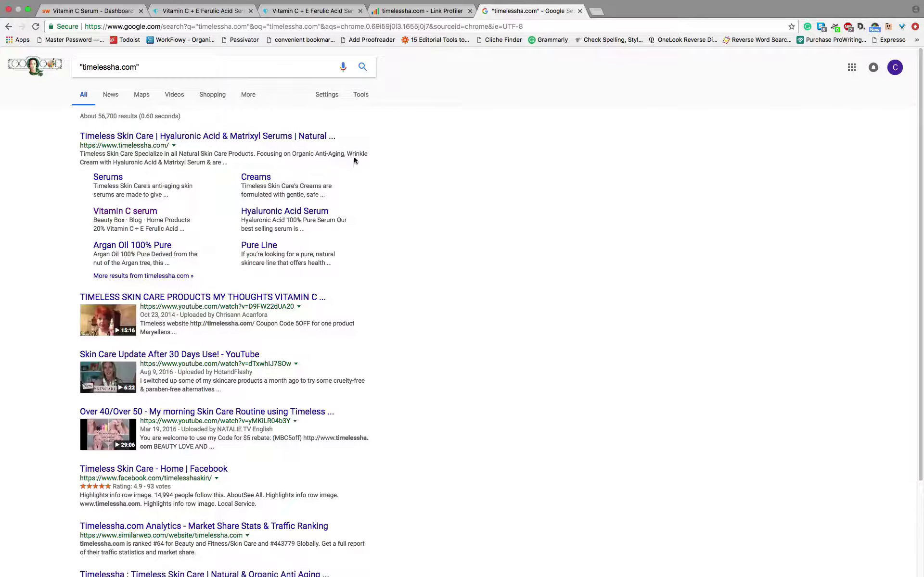
Limit the "timelessha.com" Google results to Past month and look through the listed mentions.
{"action": "left_click", "coordinate": [366, 99]}
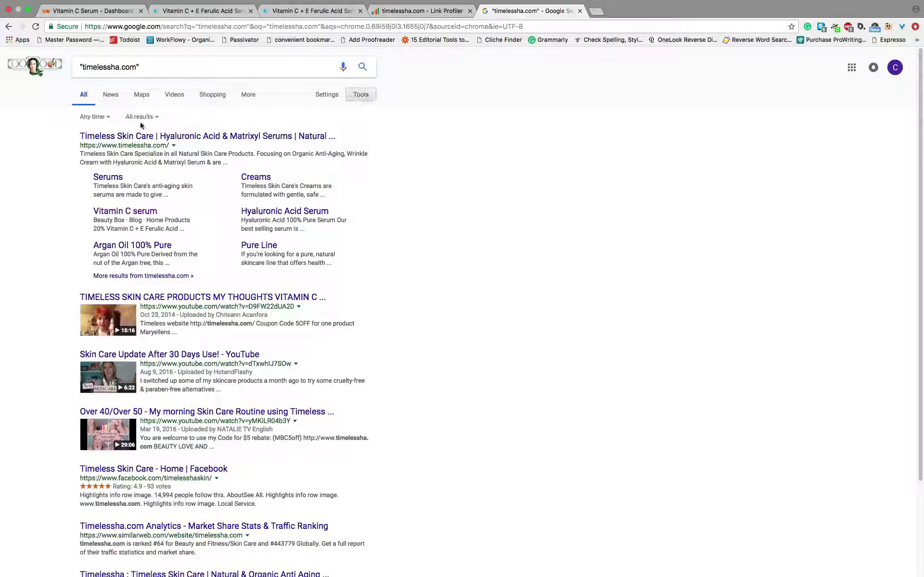
{"action": "left_click", "coordinate": [110, 118]}
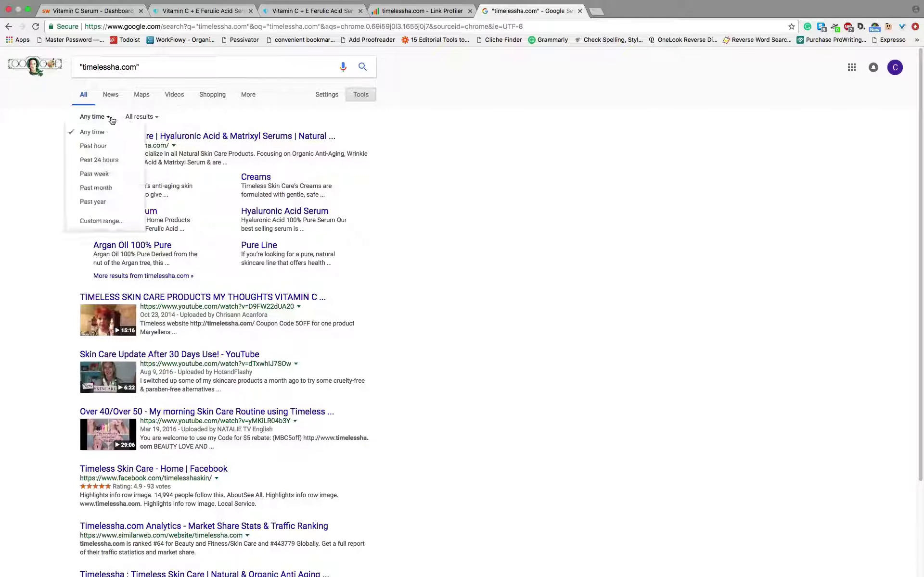
{"action": "left_click", "coordinate": [104, 189]}
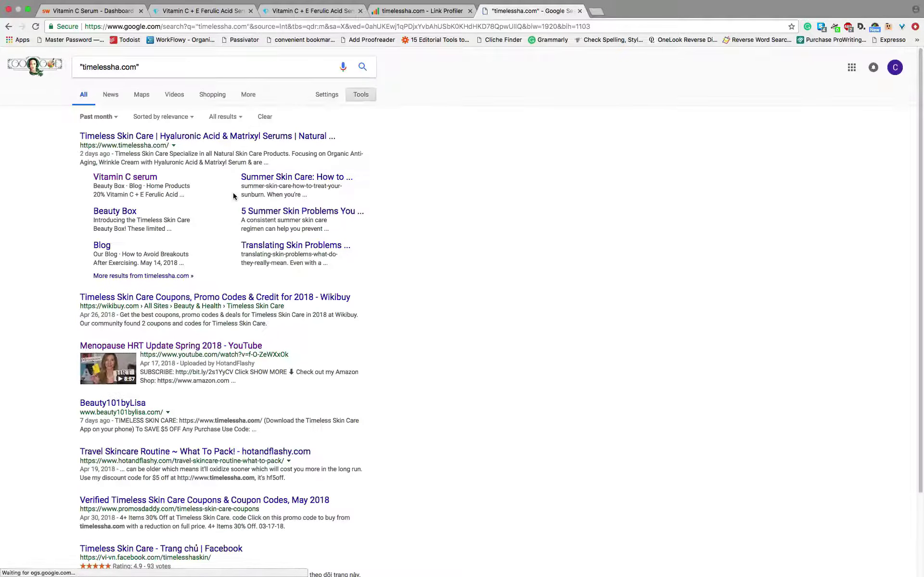
{"action": "scroll", "coordinate": [393, 225], "scroll_direction": "down", "scroll_amount": 2}
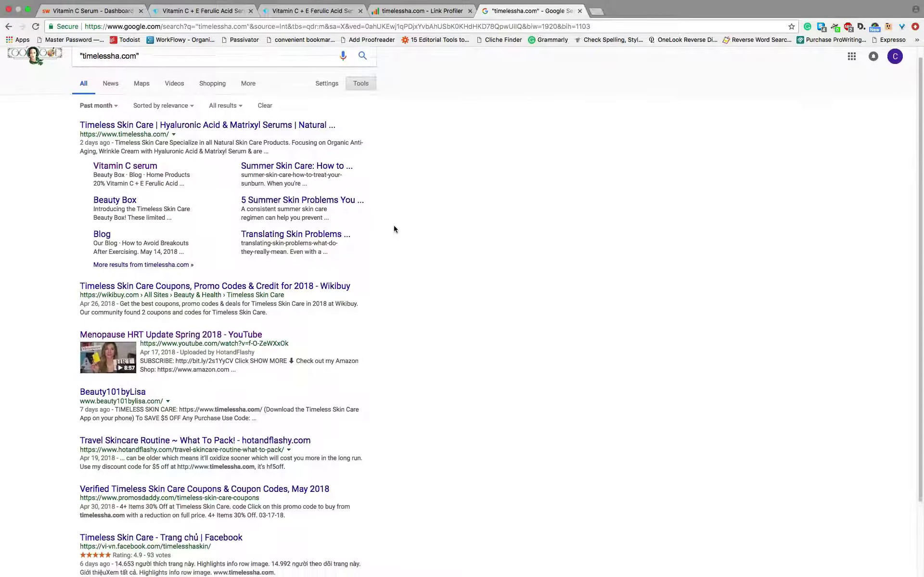
{"action": "scroll", "coordinate": [393, 229], "scroll_direction": "down", "scroll_amount": 2}
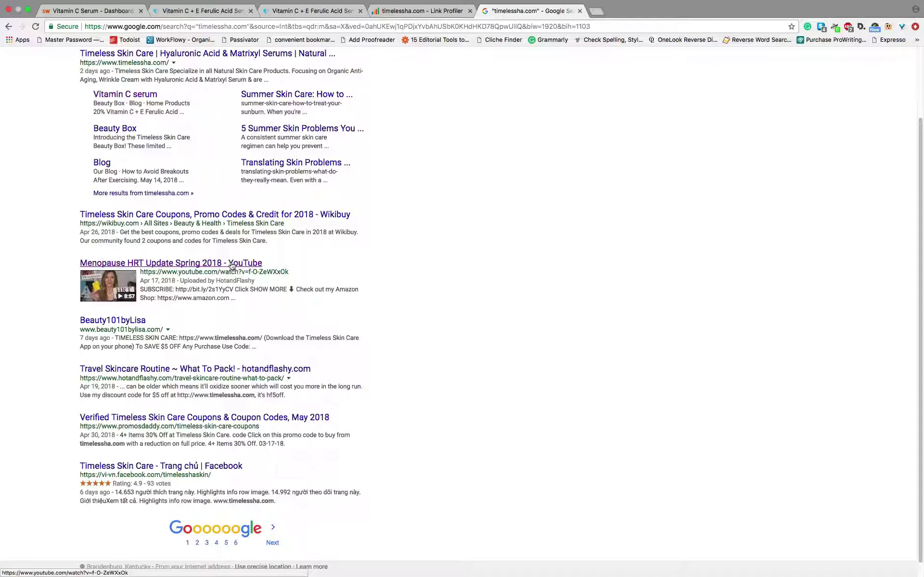
Open HotandFlashy's 'Menopause HRT Update Spring 2018' video, pause it, and browse the watch page.
{"action": "left_click", "coordinate": [231, 266]}
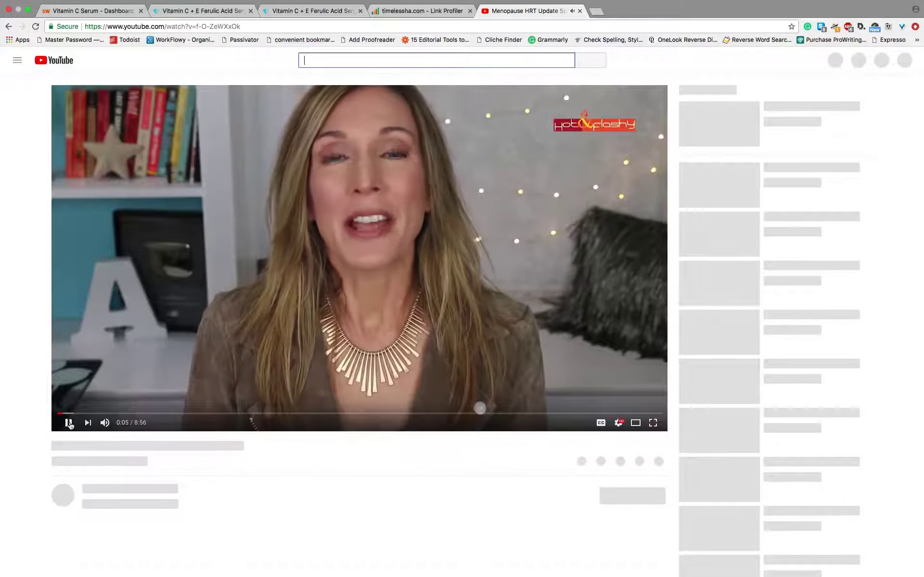
{"action": "left_click", "coordinate": [69, 423]}
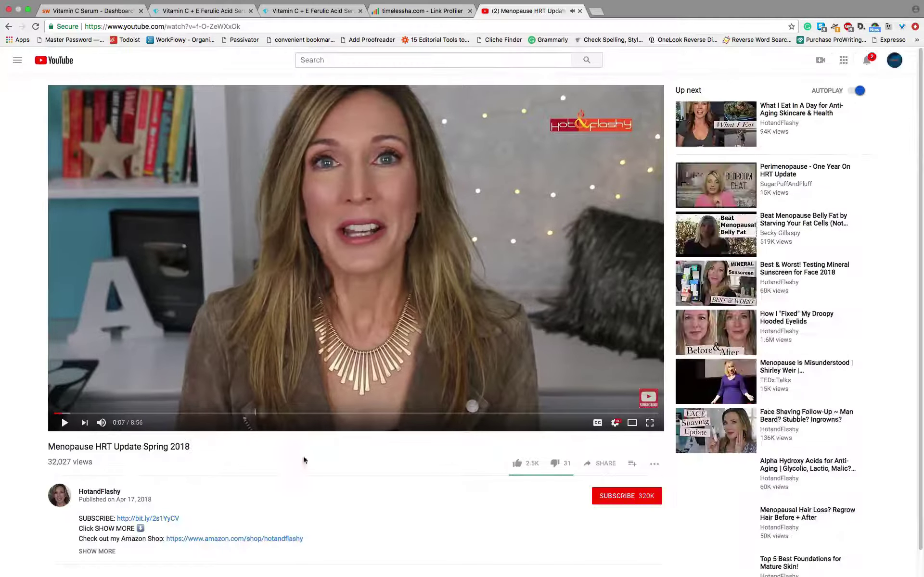
{"action": "scroll", "coordinate": [505, 443], "scroll_direction": "down", "scroll_amount": 2}
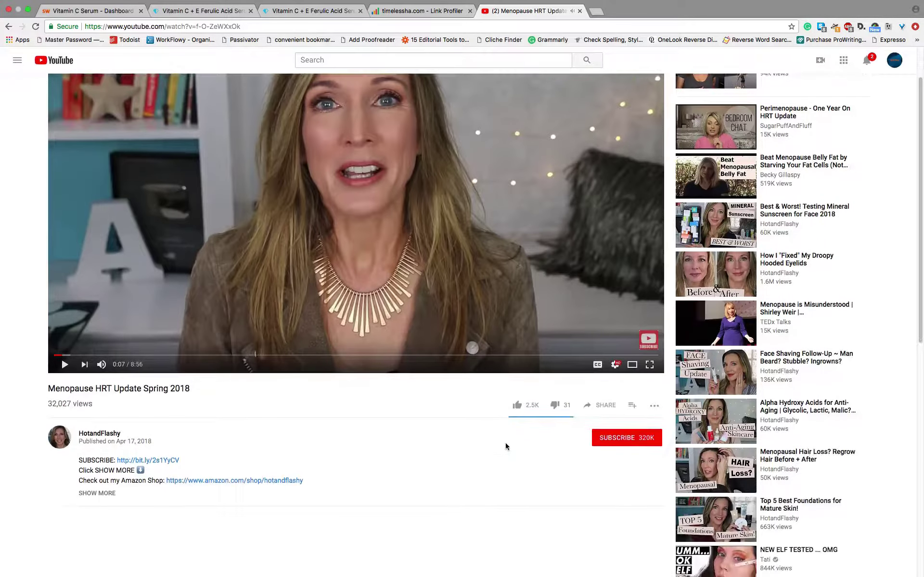
{"action": "scroll", "coordinate": [505, 445], "scroll_direction": "down", "scroll_amount": 5}
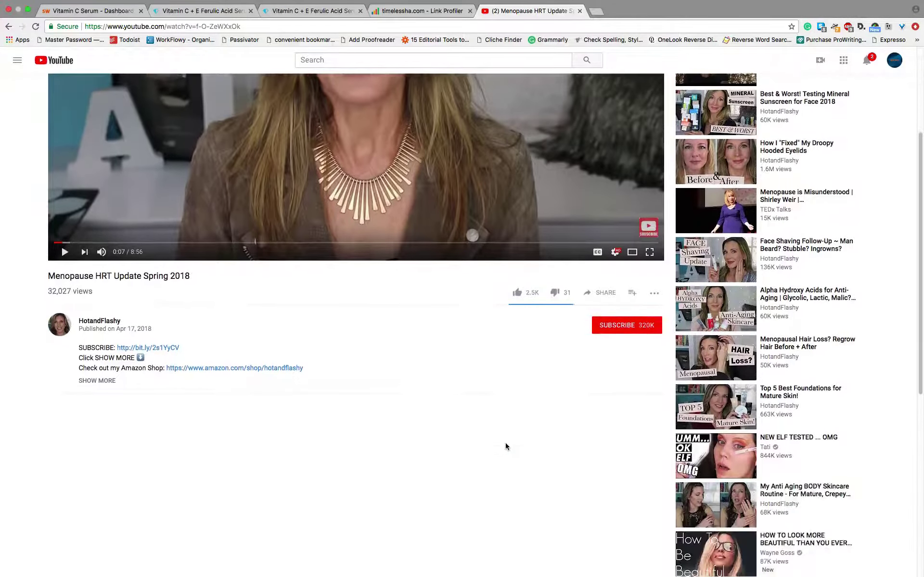
{"action": "scroll", "coordinate": [505, 445], "scroll_direction": "down", "scroll_amount": 6}
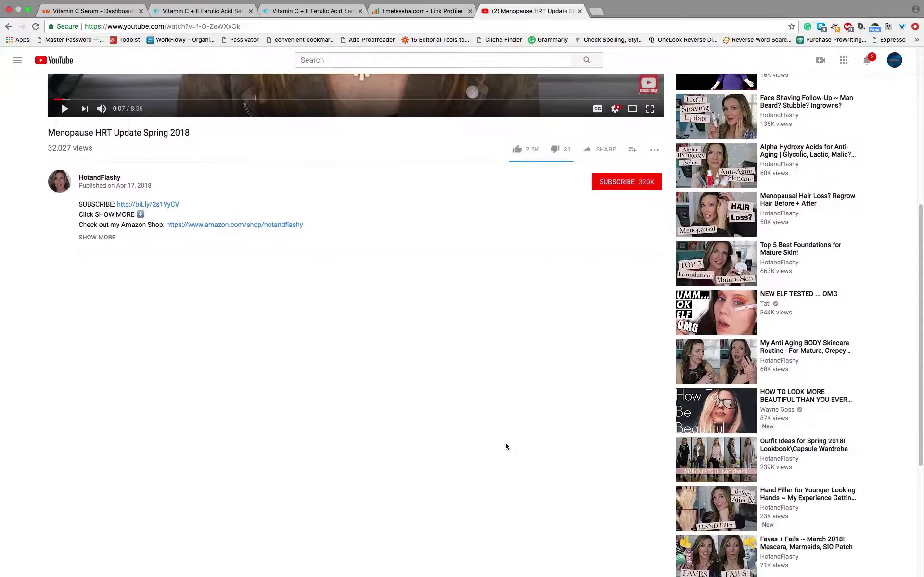
{"action": "scroll", "coordinate": [505, 447], "scroll_direction": "down", "scroll_amount": 1}
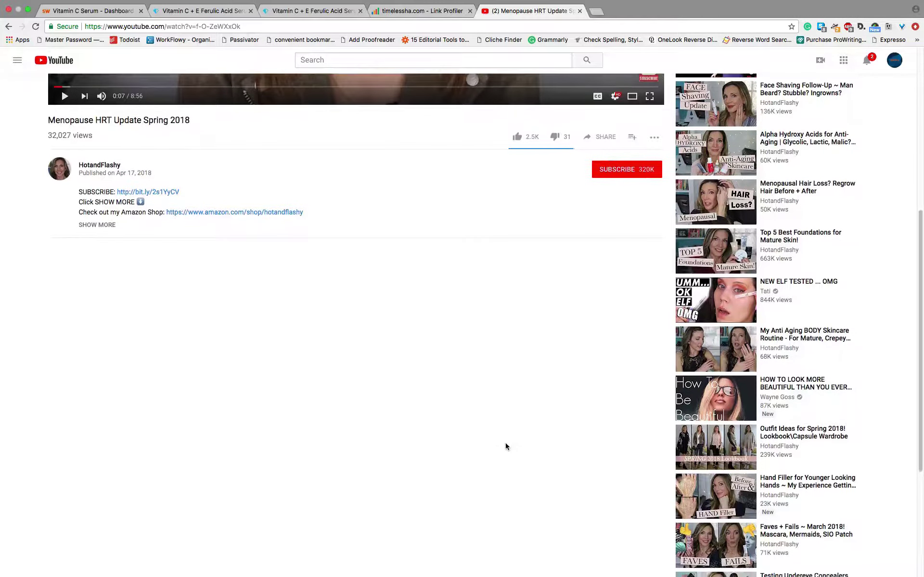
{"action": "scroll", "coordinate": [505, 446], "scroll_direction": "up", "scroll_amount": 7}
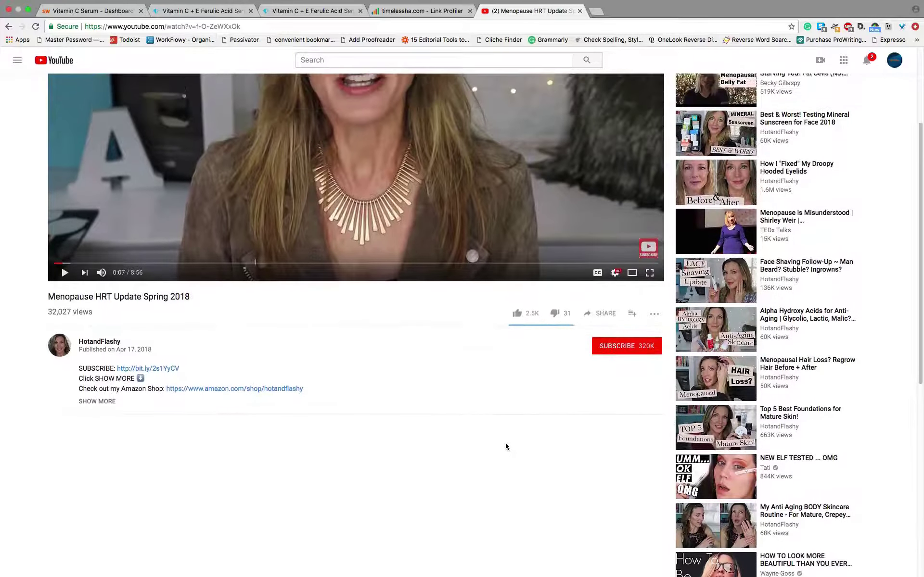
{"action": "scroll", "coordinate": [505, 446], "scroll_direction": "down", "scroll_amount": 6}
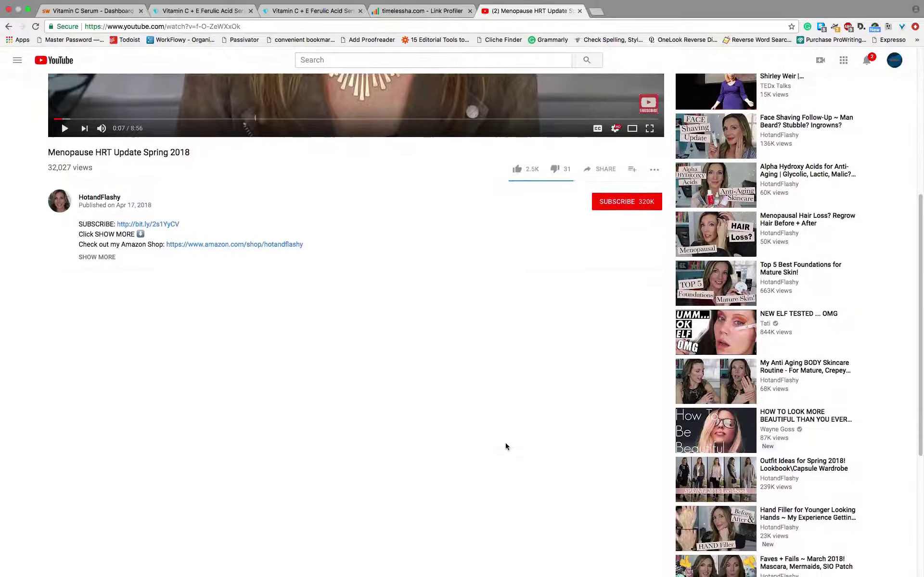
{"action": "scroll", "coordinate": [505, 447], "scroll_direction": "down", "scroll_amount": 6}
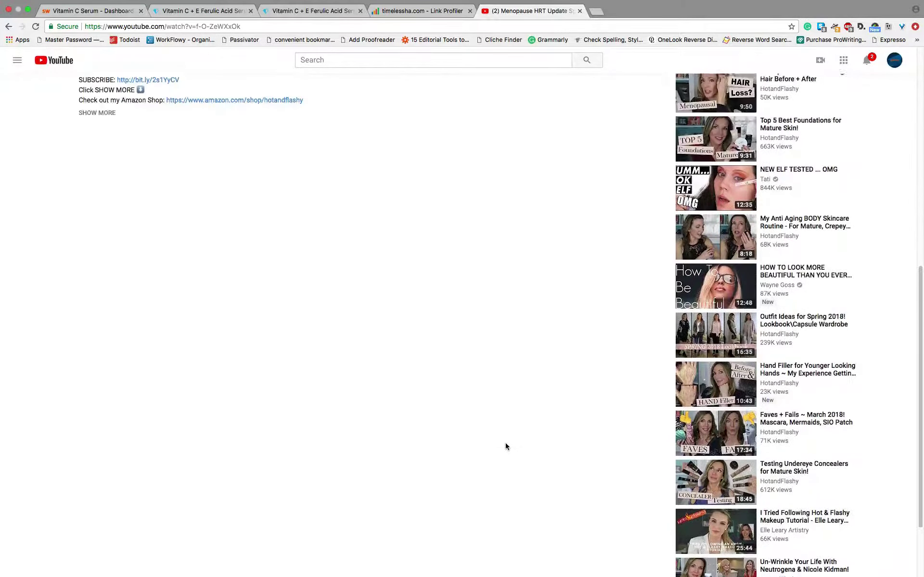
{"action": "scroll", "coordinate": [505, 447], "scroll_direction": "up", "scroll_amount": 10}
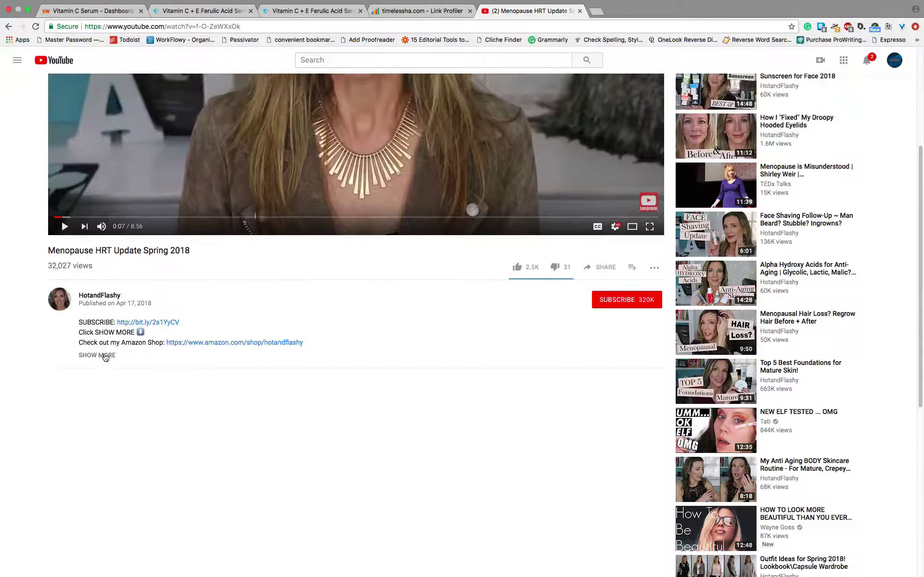
Expand the video description and highlight the '$5 Off Serums at Timeless Skincare' timelessha.com line.
{"action": "left_click", "coordinate": [105, 356]}
{"action": "scroll", "coordinate": [470, 380], "scroll_direction": "down", "scroll_amount": 1}
{"action": "scroll", "coordinate": [470, 381], "scroll_direction": "down", "scroll_amount": 3}
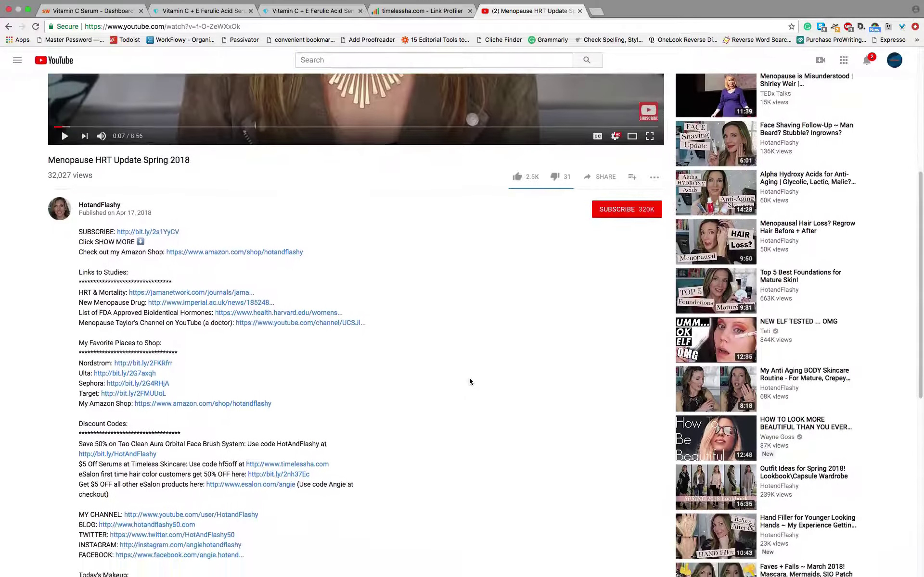
{"action": "scroll", "coordinate": [469, 381], "scroll_direction": "down", "scroll_amount": 3}
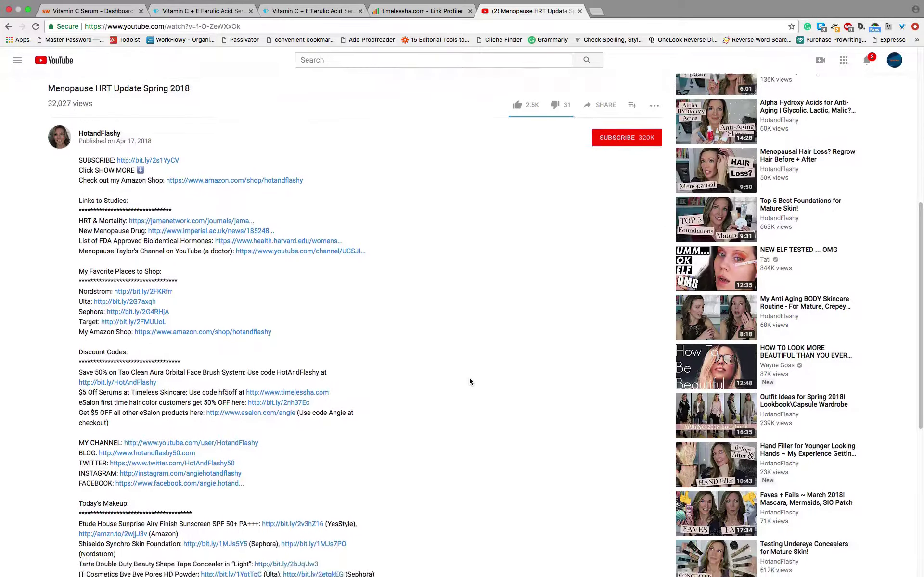
{"action": "scroll", "coordinate": [469, 381], "scroll_direction": "down", "scroll_amount": 1}
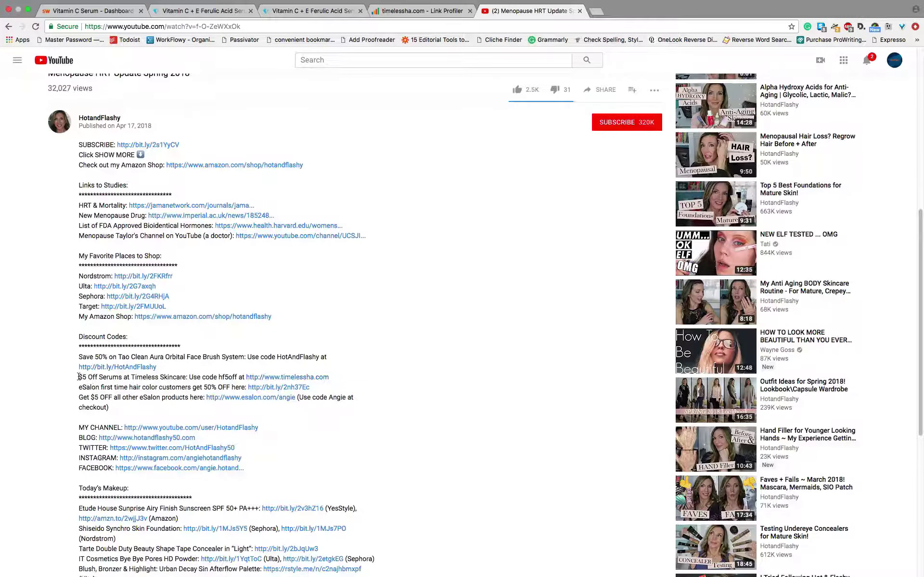
{"action": "left_click_drag", "start_coordinate": [79, 377], "coordinate": [327, 380]}
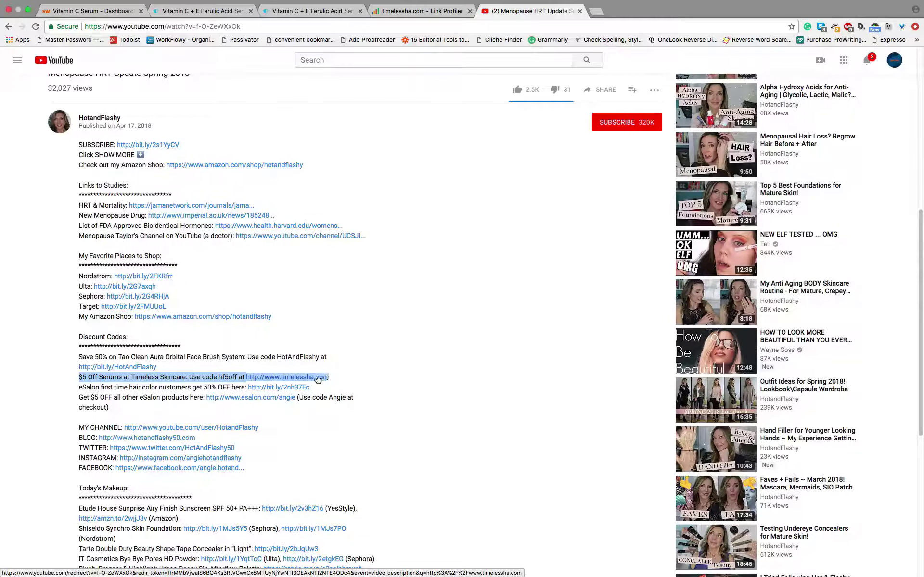
{"action": "scroll", "coordinate": [356, 374], "scroll_direction": "up", "scroll_amount": 3}
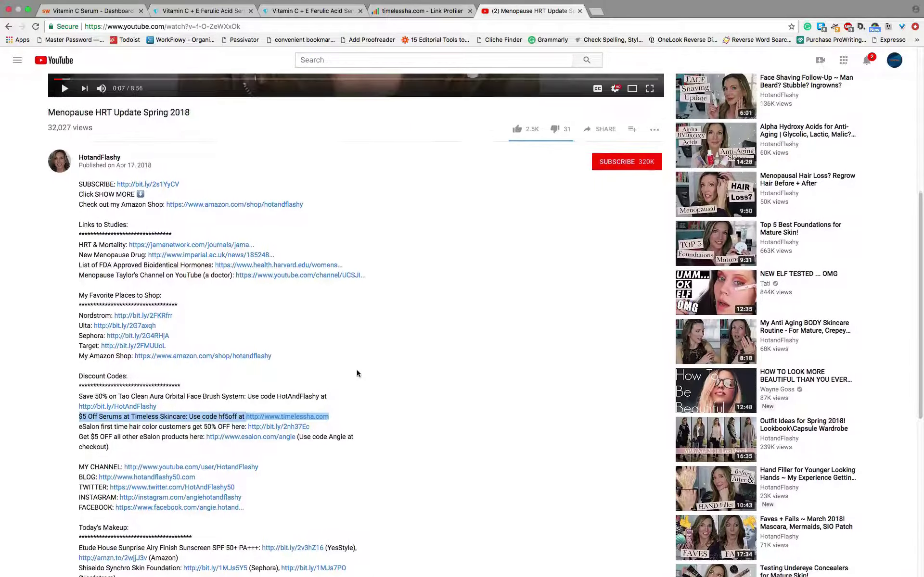
{"action": "scroll", "coordinate": [356, 374], "scroll_direction": "up", "scroll_amount": 1}
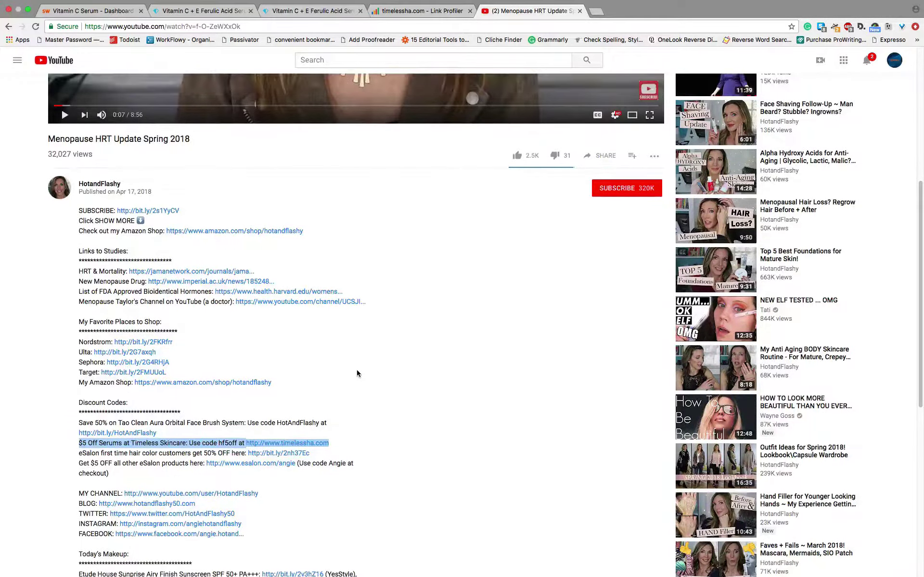
{"action": "scroll", "coordinate": [356, 373], "scroll_direction": "up", "scroll_amount": 4}
{"action": "scroll", "coordinate": [356, 373], "scroll_direction": "up", "scroll_amount": 12}
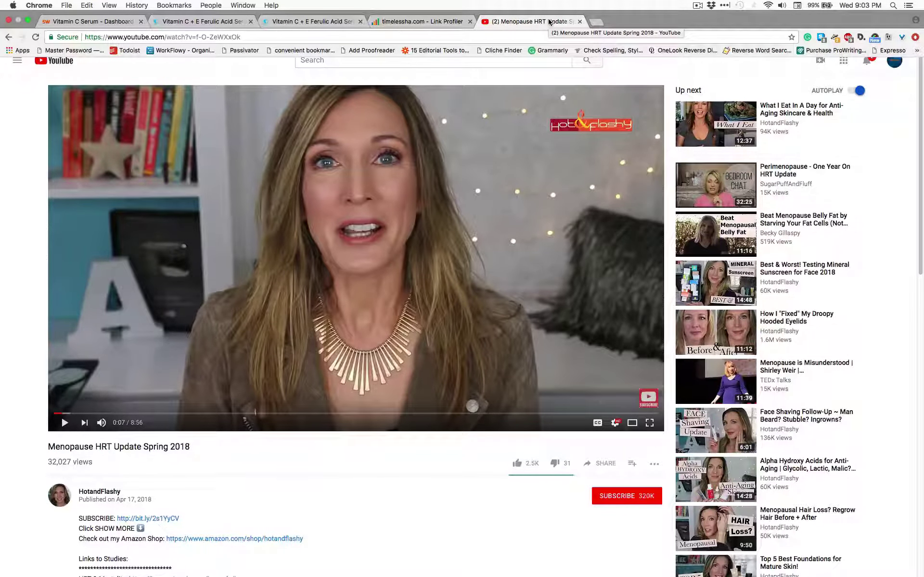
Back in the timelessha.com backlinks, open the hotandflashy.com Retin-A Update link in a new tab.
{"action": "left_click", "coordinate": [580, 22]}
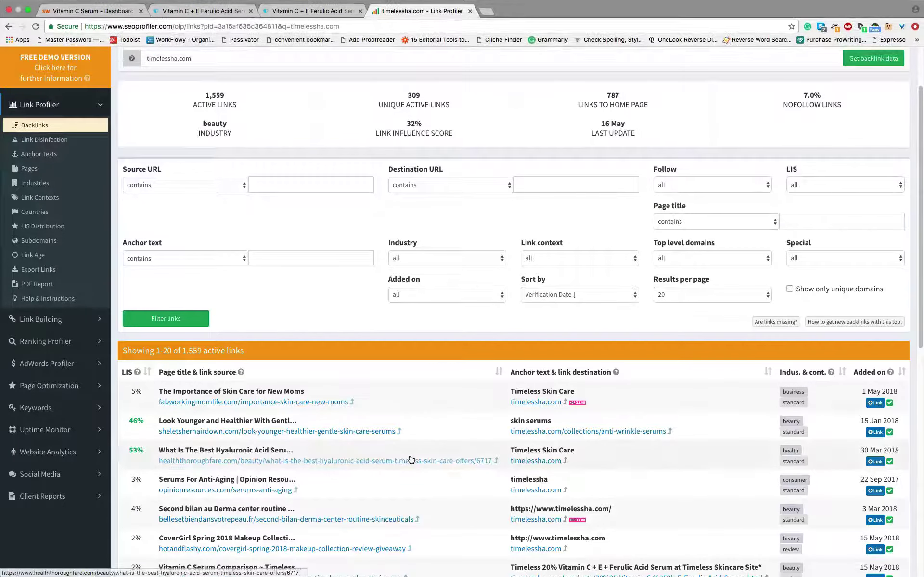
{"action": "scroll", "coordinate": [429, 439], "scroll_direction": "down", "scroll_amount": 2}
{"action": "scroll", "coordinate": [429, 440], "scroll_direction": "down", "scroll_amount": 1}
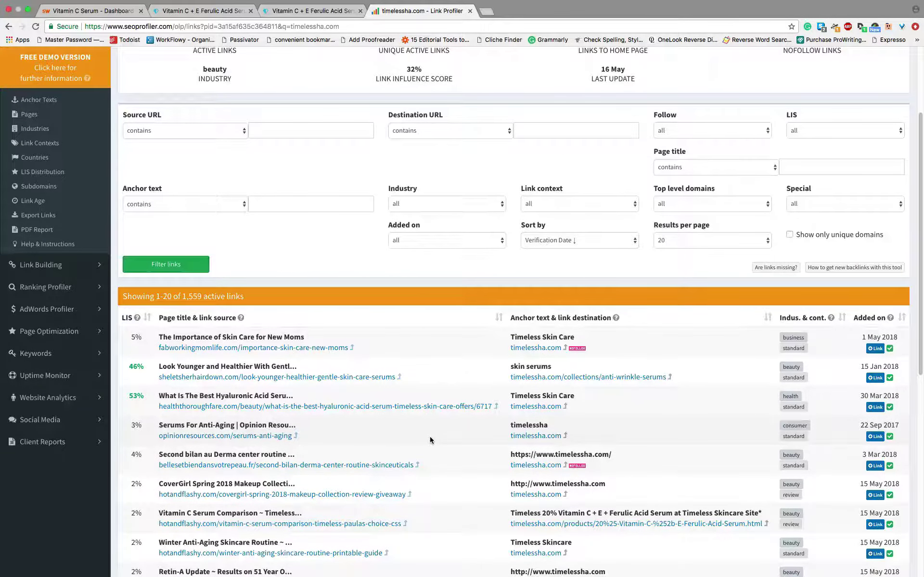
{"action": "scroll", "coordinate": [430, 439], "scroll_direction": "down", "scroll_amount": 4}
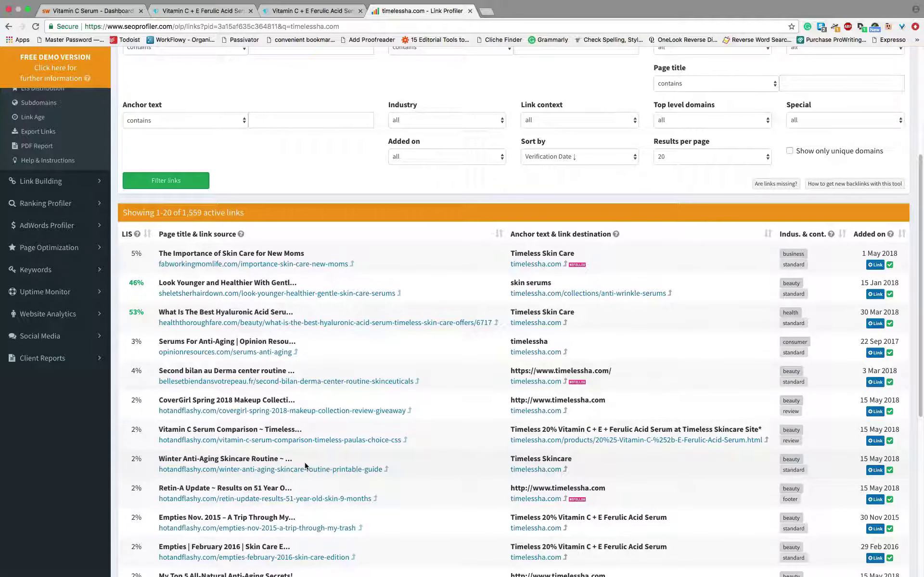
{"action": "scroll", "coordinate": [341, 470], "scroll_direction": "down", "scroll_amount": 1}
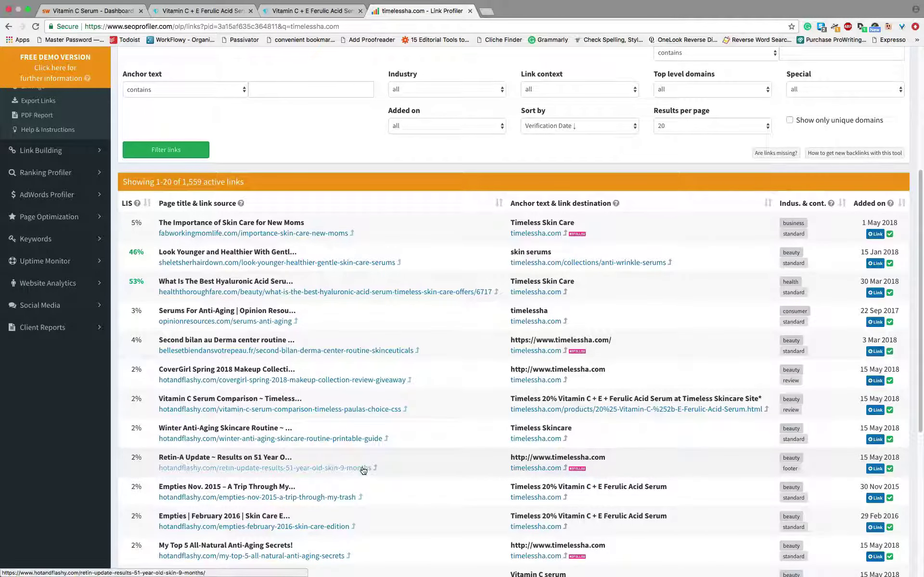
{"action": "left_click", "coordinate": [364, 468], "text": "super"}
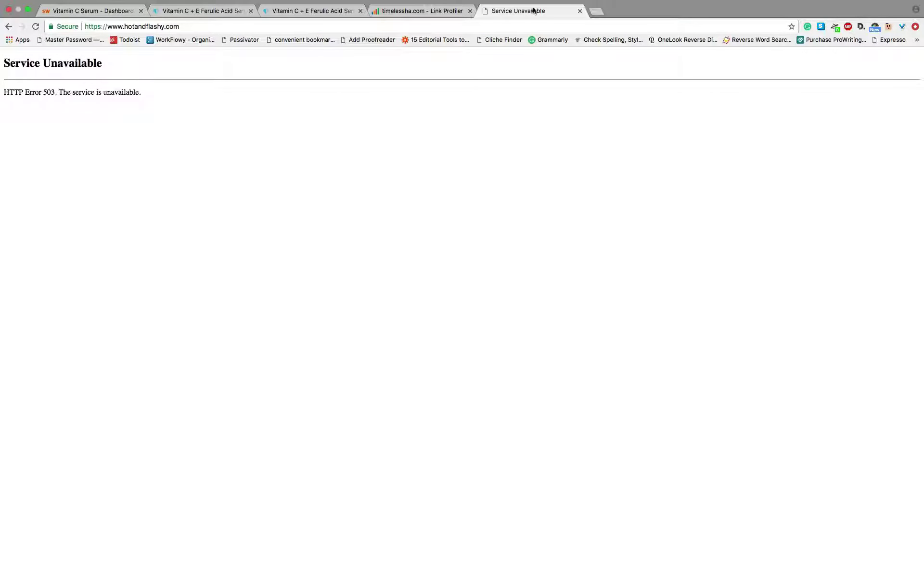
{"action": "left_click", "coordinate": [579, 11]}
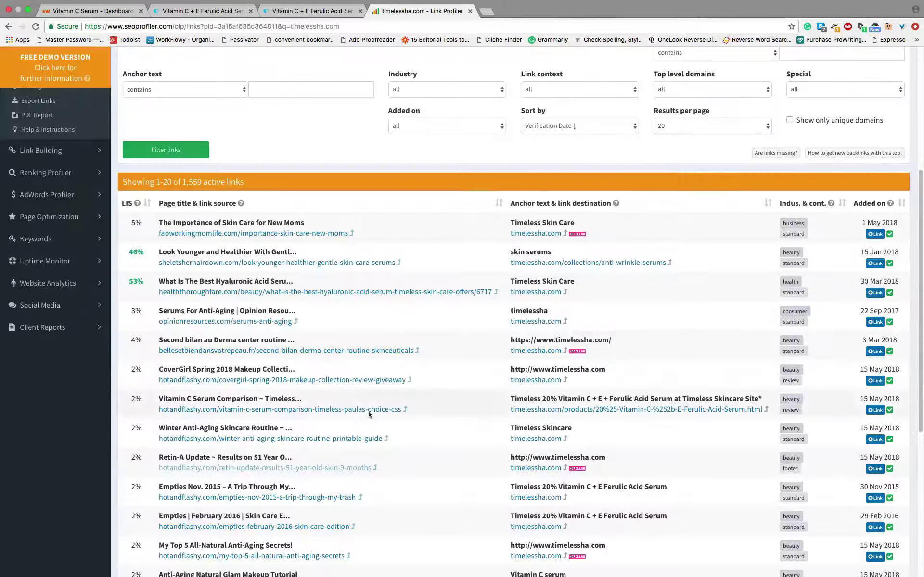
{"action": "scroll", "coordinate": [396, 429], "scroll_direction": "down", "scroll_amount": 3}
{"action": "scroll", "coordinate": [396, 427], "scroll_direction": "down", "scroll_amount": 5}
{"action": "scroll", "coordinate": [396, 428], "scroll_direction": "down", "scroll_amount": 3}
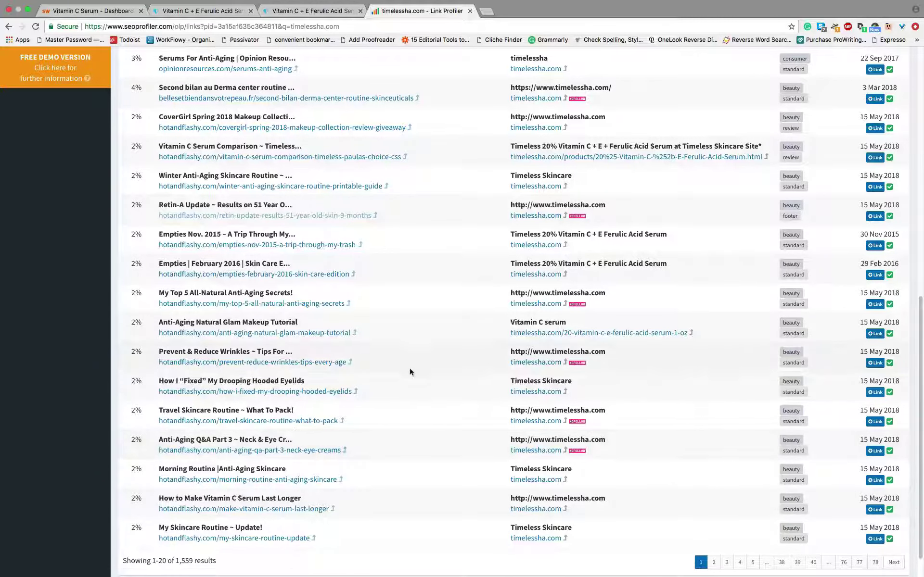
{"action": "scroll", "coordinate": [409, 368], "scroll_direction": "up", "scroll_amount": 4}
{"action": "scroll", "coordinate": [410, 372], "scroll_direction": "up", "scroll_amount": 5}
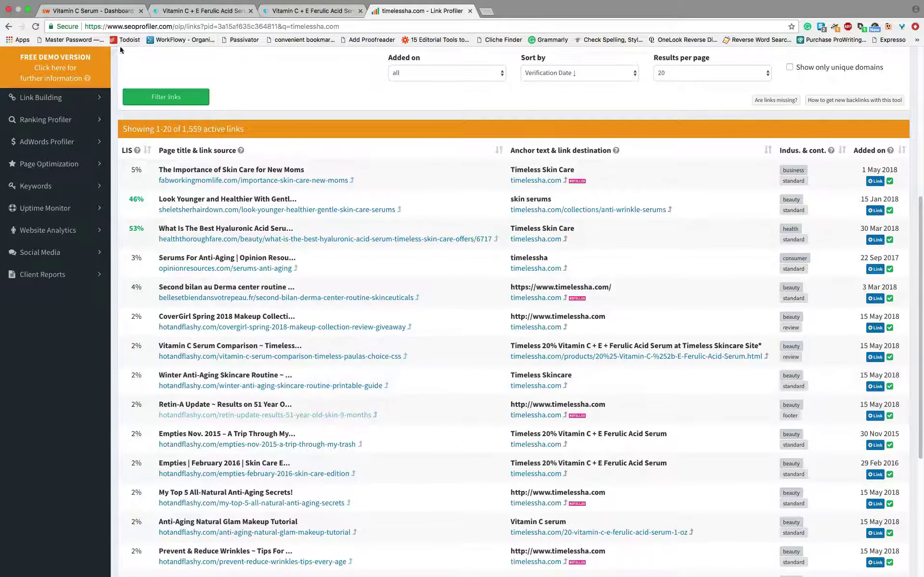
Check the youtube.com point on the Vitamin C Serum ranking chart and scroll to 3rd Party Data.
{"action": "left_click", "coordinate": [121, 11]}
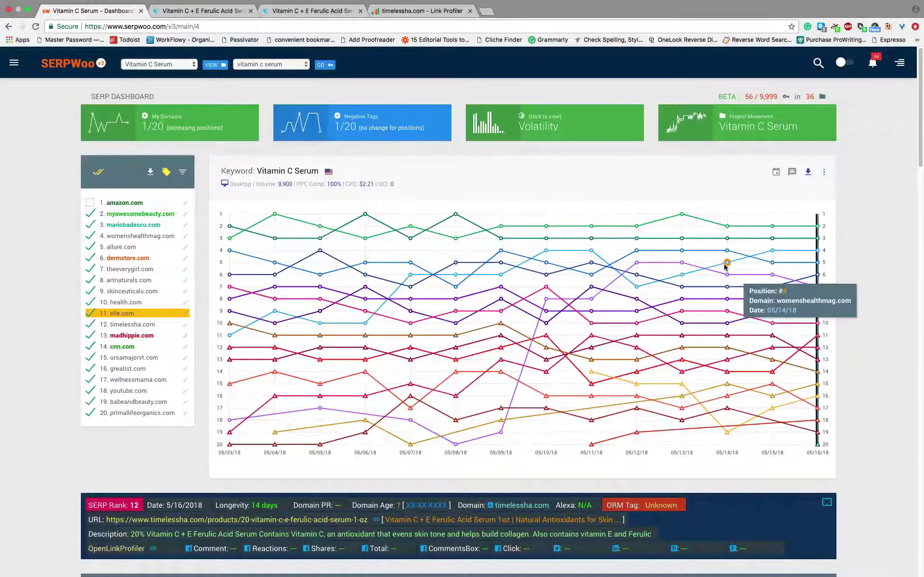
{"action": "mouse_move", "coordinate": [822, 423]}
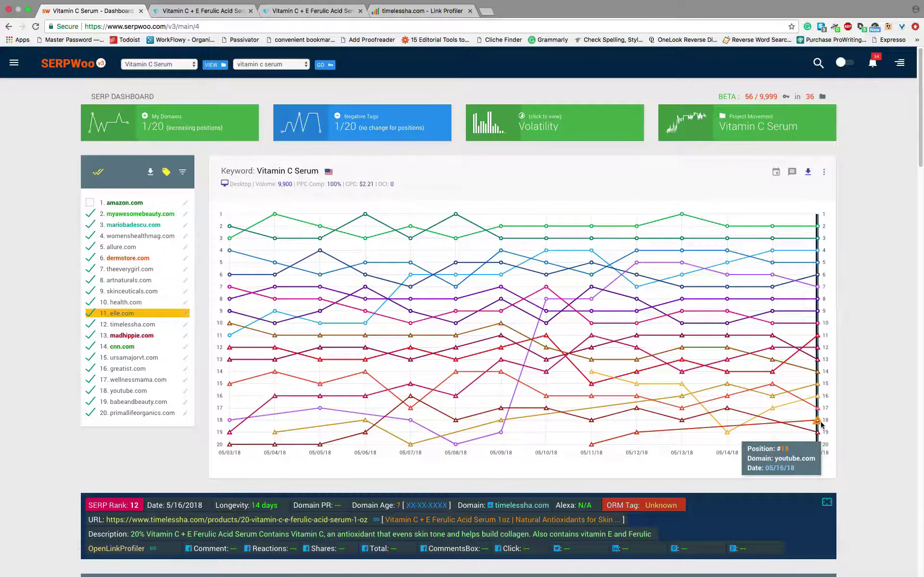
{"action": "scroll", "coordinate": [858, 439], "scroll_direction": "down", "scroll_amount": 5}
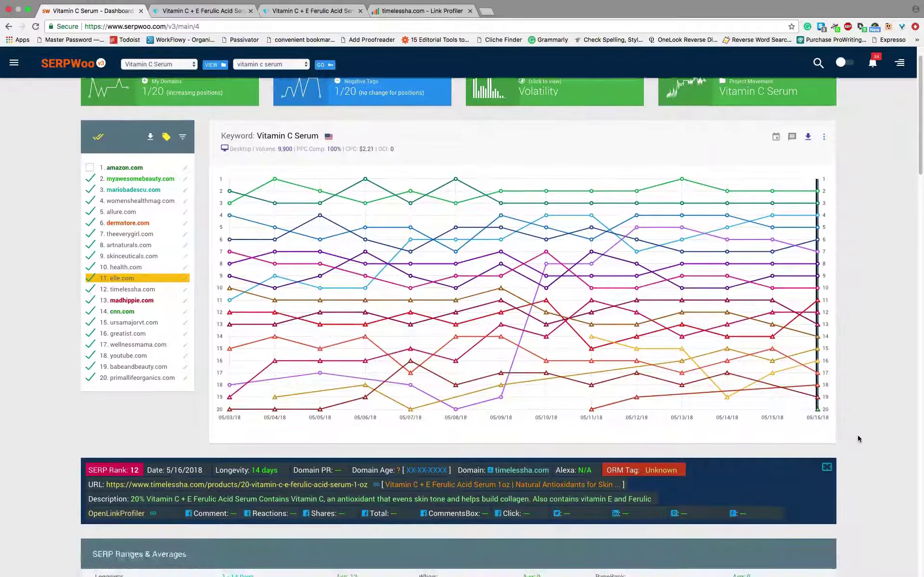
{"action": "scroll", "coordinate": [859, 438], "scroll_direction": "down", "scroll_amount": 7}
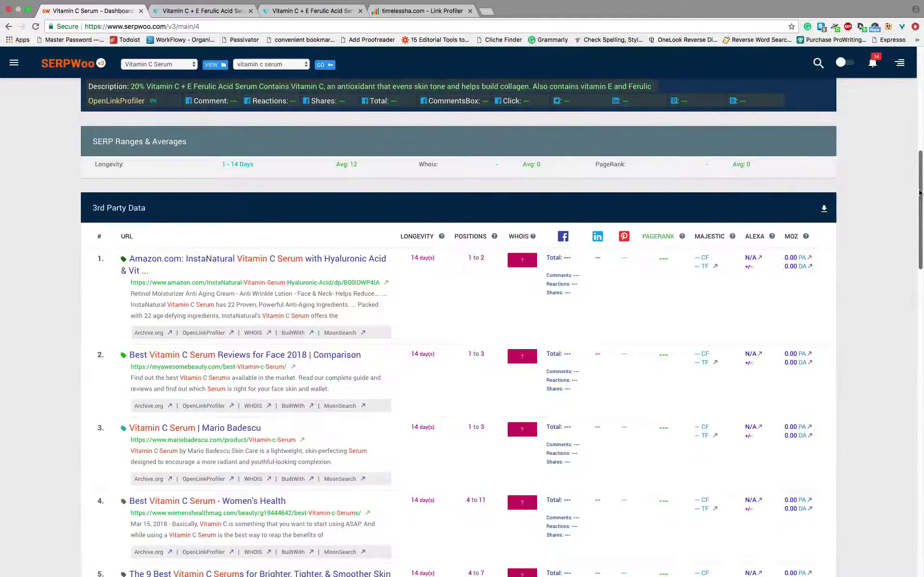
{"action": "left_click_drag", "start_coordinate": [919, 194], "coordinate": [922, 461]}
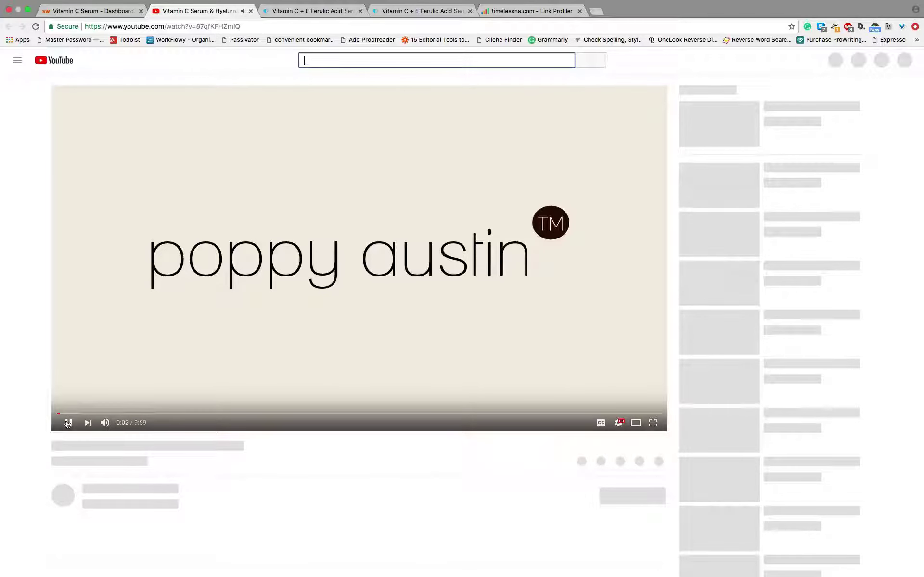
Pause the Vitamin C Serum & Hyaluronic Acid video and look over the page below it.
{"action": "left_click", "coordinate": [67, 422]}
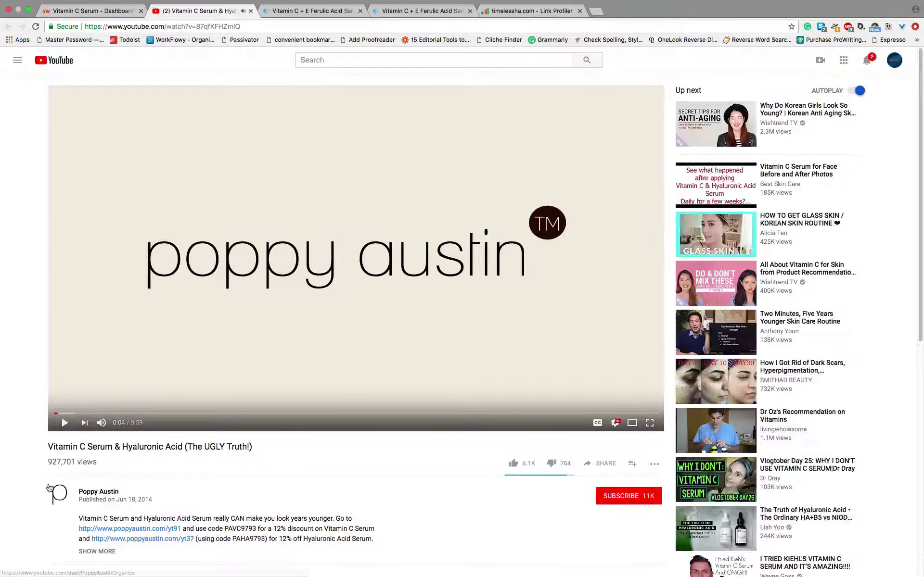
{"action": "scroll", "coordinate": [44, 489], "scroll_direction": "down", "scroll_amount": 3}
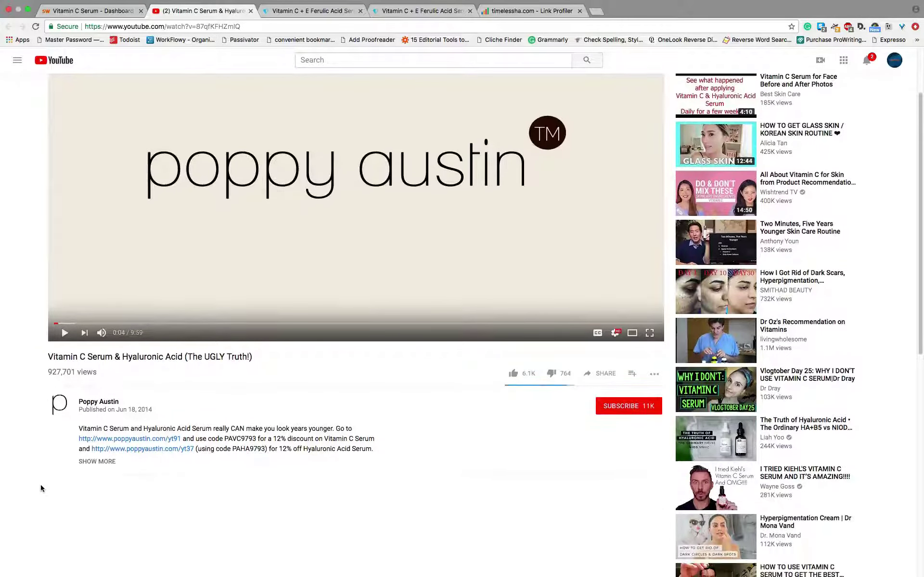
{"action": "scroll", "coordinate": [42, 488], "scroll_direction": "down", "scroll_amount": 10}
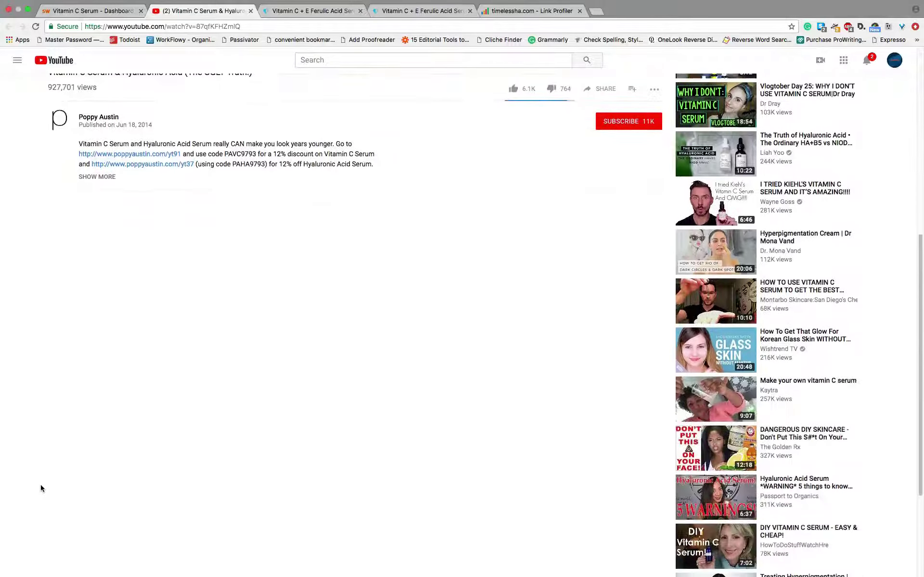
{"action": "scroll", "coordinate": [40, 483], "scroll_direction": "down", "scroll_amount": 6}
{"action": "scroll", "coordinate": [40, 478], "scroll_direction": "up", "scroll_amount": 3}
{"action": "scroll", "coordinate": [40, 478], "scroll_direction": "up", "scroll_amount": 7}
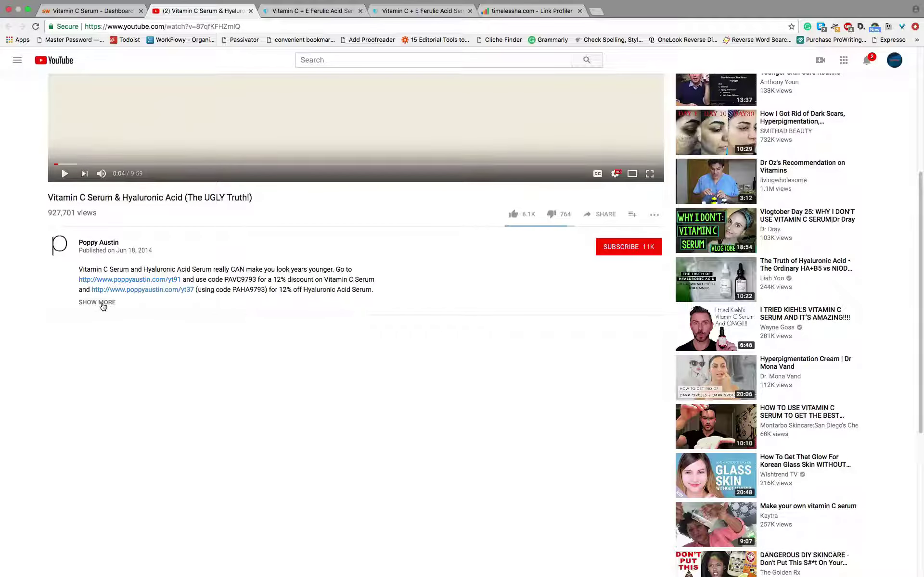
Expand the full description and read through its Amazon promotion codes and links.
{"action": "left_click", "coordinate": [102, 303]}
{"action": "scroll", "coordinate": [239, 352], "scroll_direction": "down", "scroll_amount": 7}
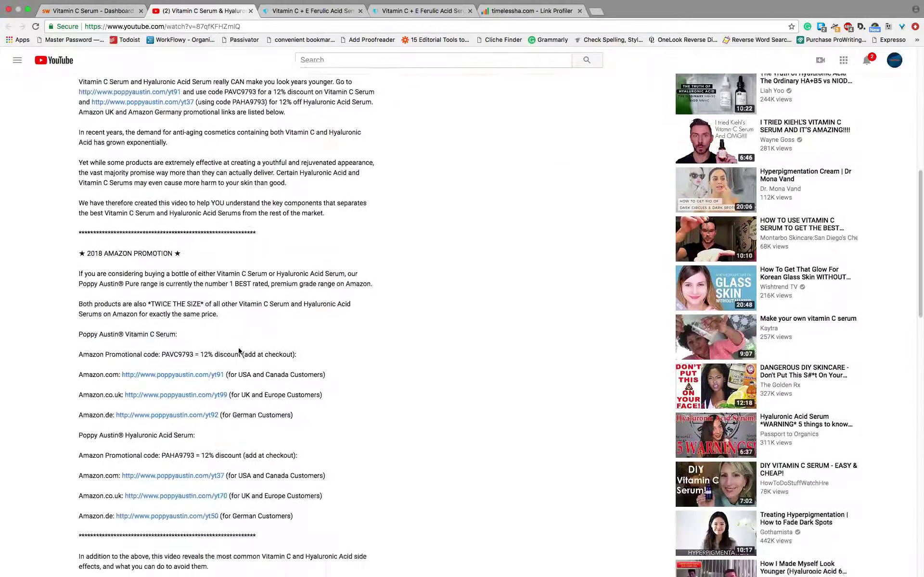
{"action": "scroll", "coordinate": [239, 352], "scroll_direction": "down", "scroll_amount": 10}
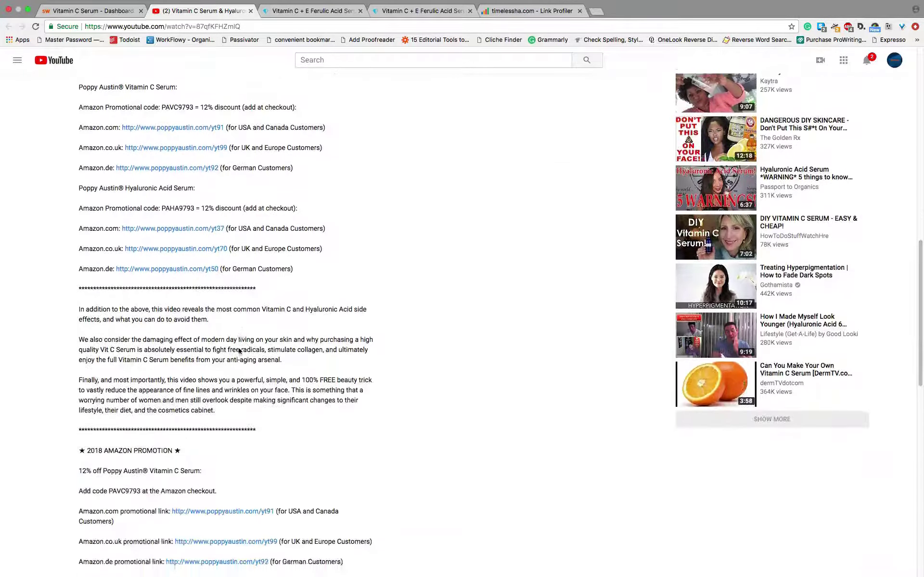
{"action": "scroll", "coordinate": [239, 352], "scroll_direction": "down", "scroll_amount": 8}
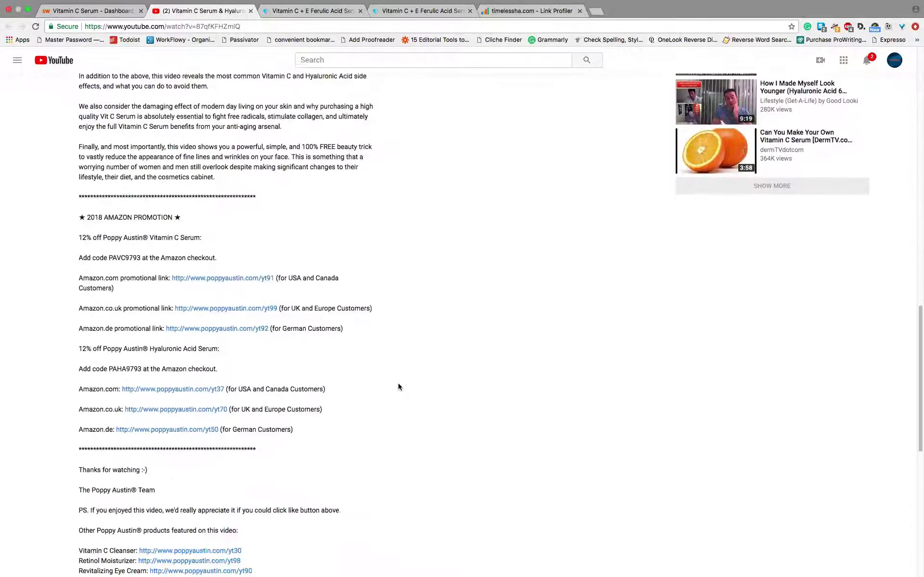
{"action": "scroll", "coordinate": [398, 386], "scroll_direction": "down", "scroll_amount": 8}
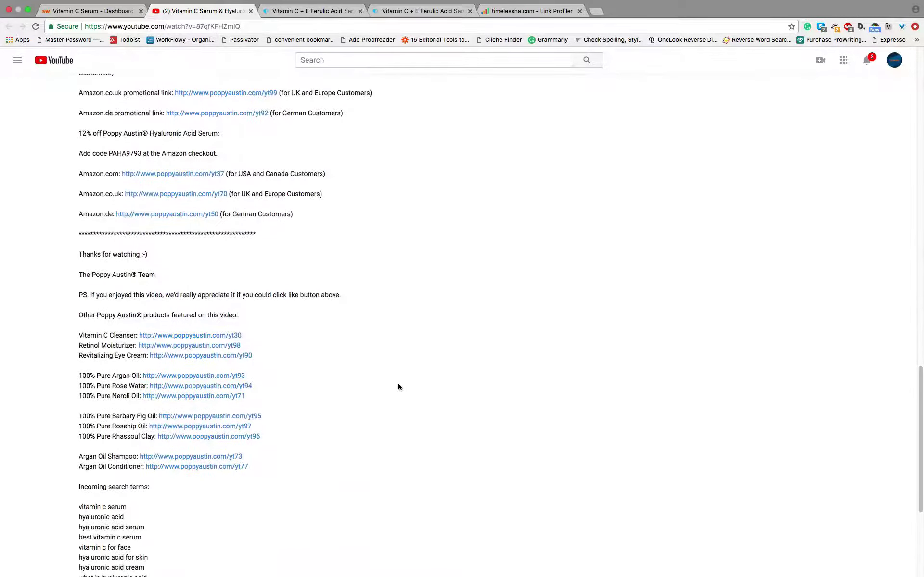
{"action": "scroll", "coordinate": [399, 386], "scroll_direction": "down", "scroll_amount": 4}
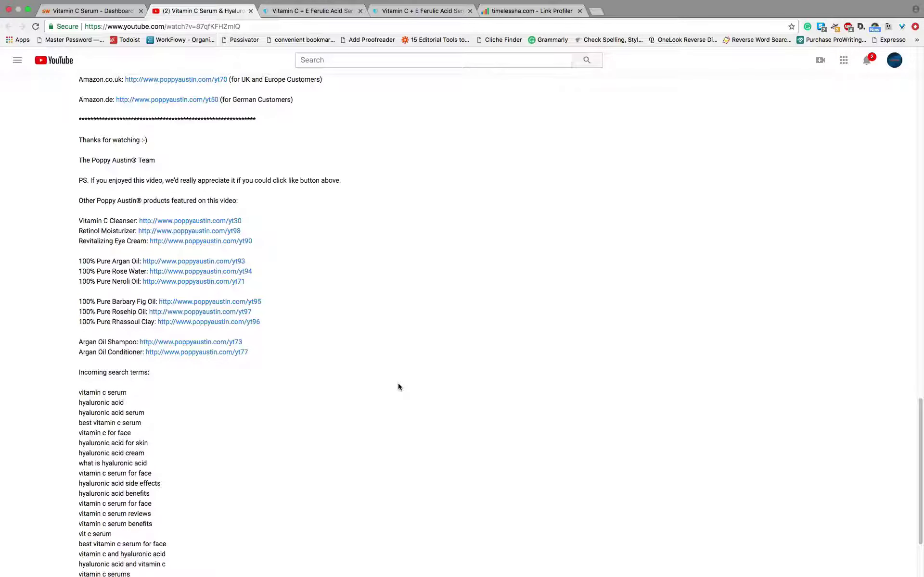
{"action": "scroll", "coordinate": [397, 385], "scroll_direction": "down", "scroll_amount": 4}
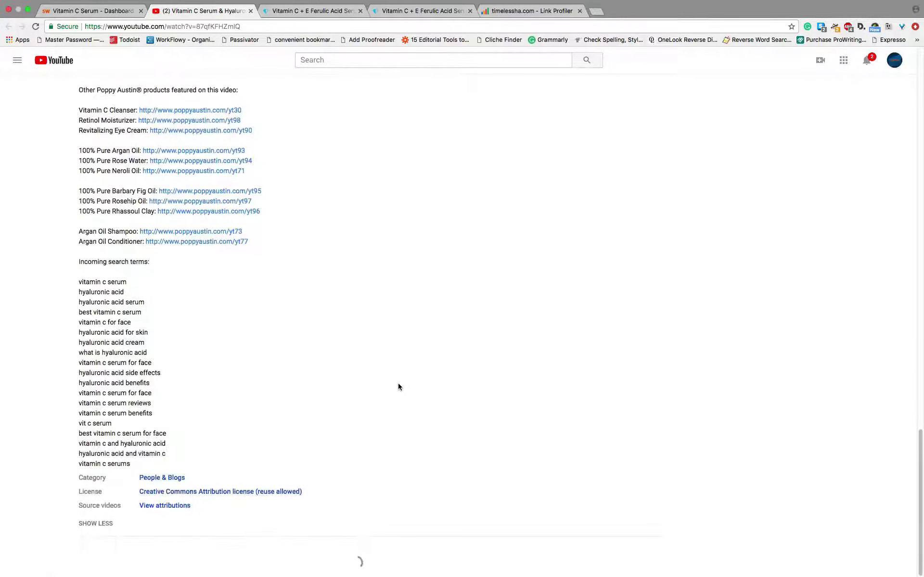
{"action": "scroll", "coordinate": [397, 386], "scroll_direction": "up", "scroll_amount": 4}
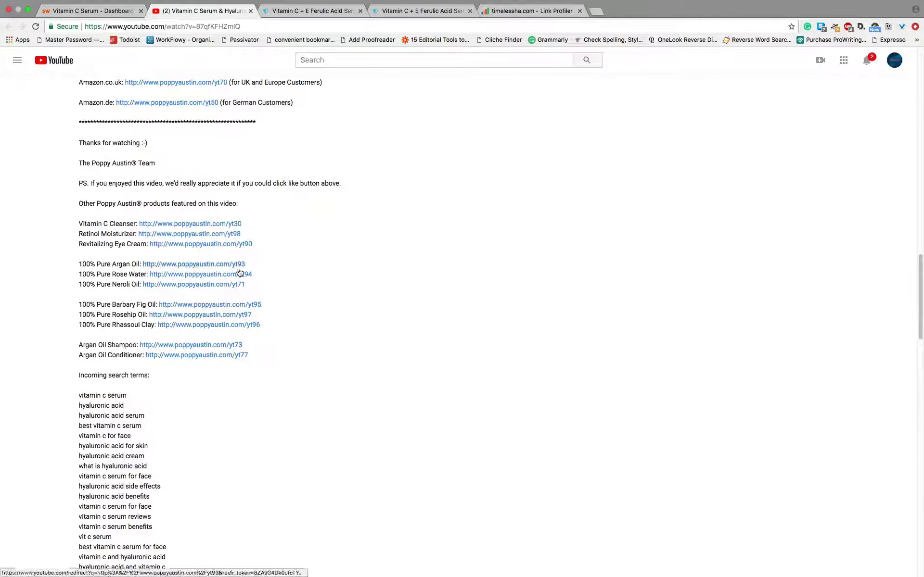
Follow the Revitalizing Eye Cream product link, then return to the description's opening lines.
{"action": "left_click", "coordinate": [211, 245]}
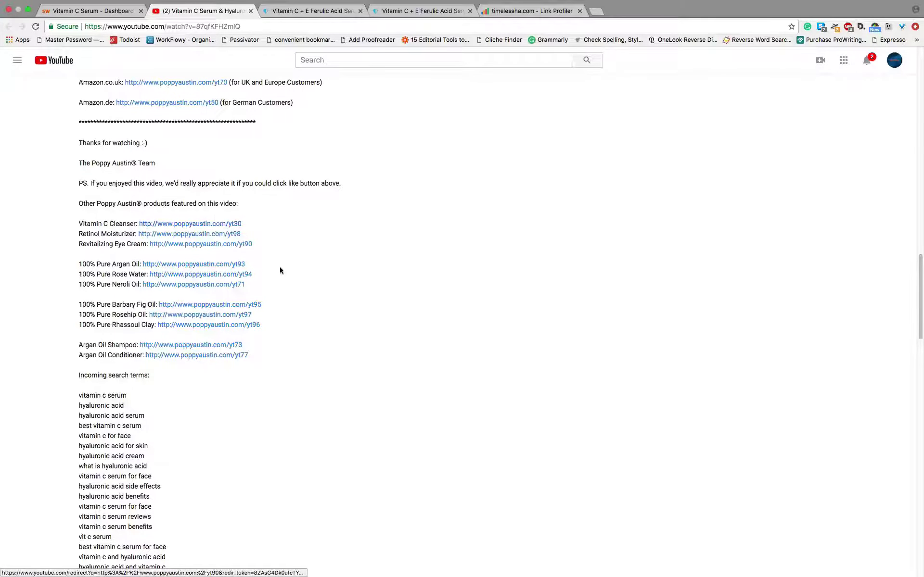
{"action": "scroll", "coordinate": [281, 270], "scroll_direction": "up", "scroll_amount": 3}
{"action": "scroll", "coordinate": [280, 270], "scroll_direction": "up", "scroll_amount": 3}
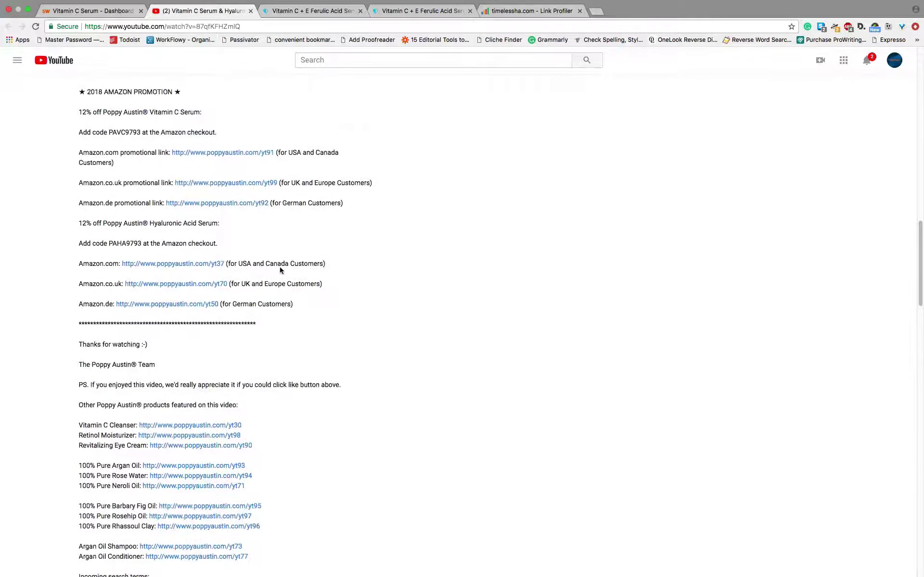
{"action": "scroll", "coordinate": [281, 270], "scroll_direction": "up", "scroll_amount": 3}
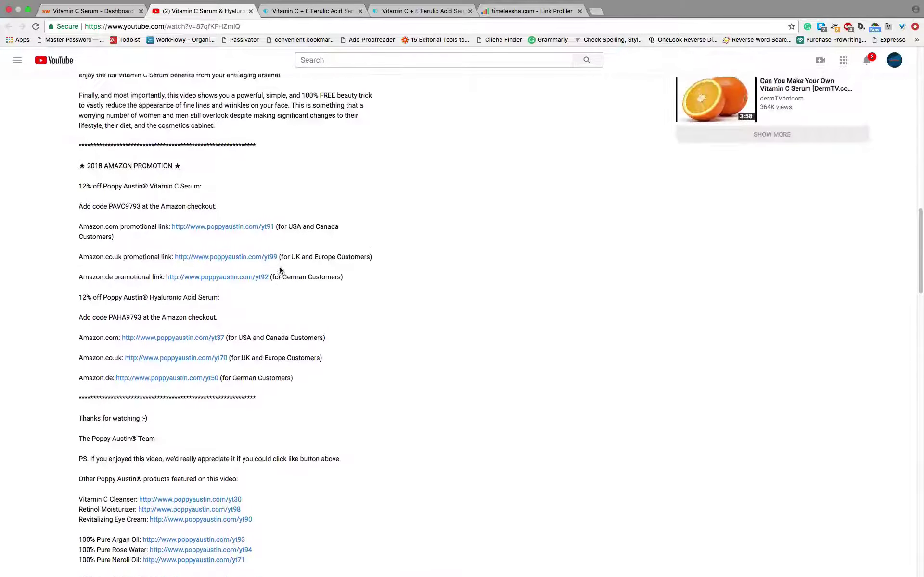
{"action": "scroll", "coordinate": [280, 269], "scroll_direction": "up", "scroll_amount": 3}
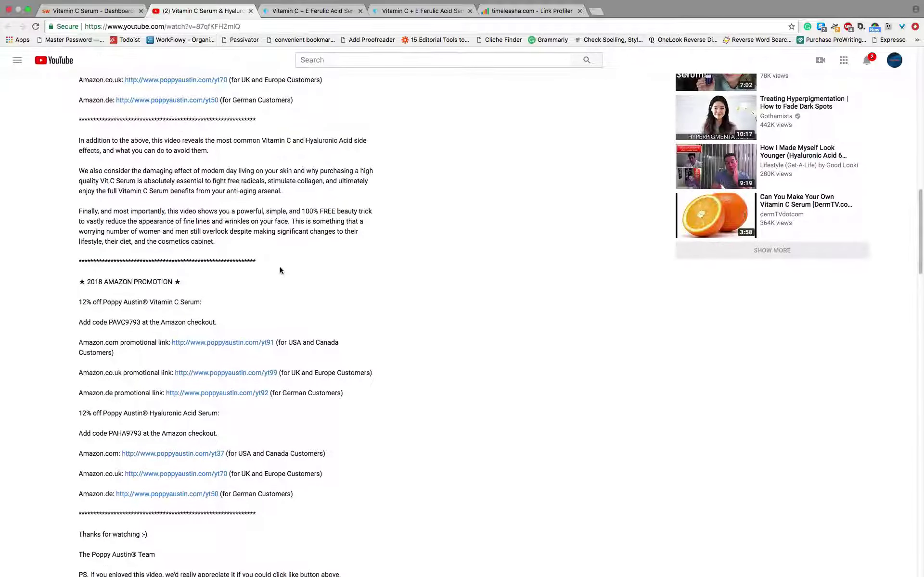
{"action": "scroll", "coordinate": [281, 269], "scroll_direction": "up", "scroll_amount": 6}
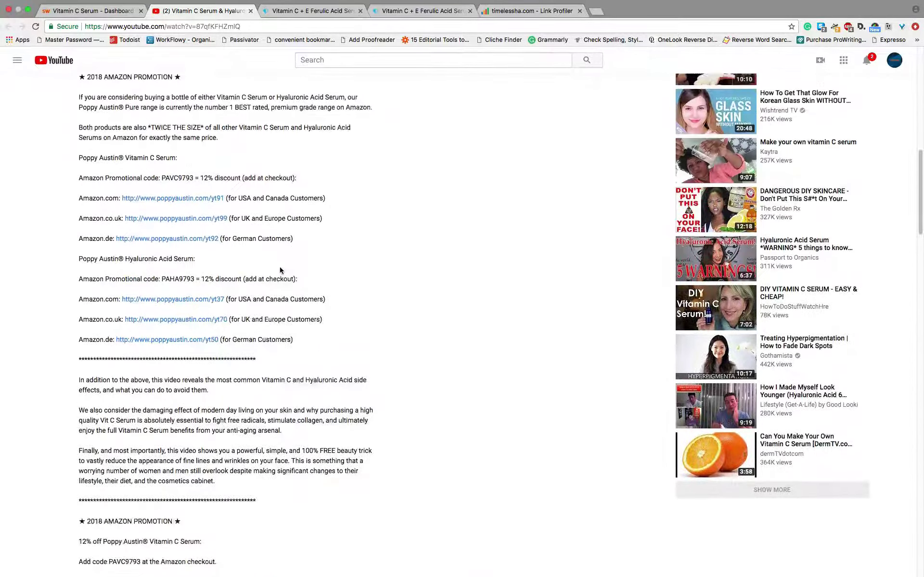
{"action": "scroll", "coordinate": [281, 270], "scroll_direction": "up", "scroll_amount": 4}
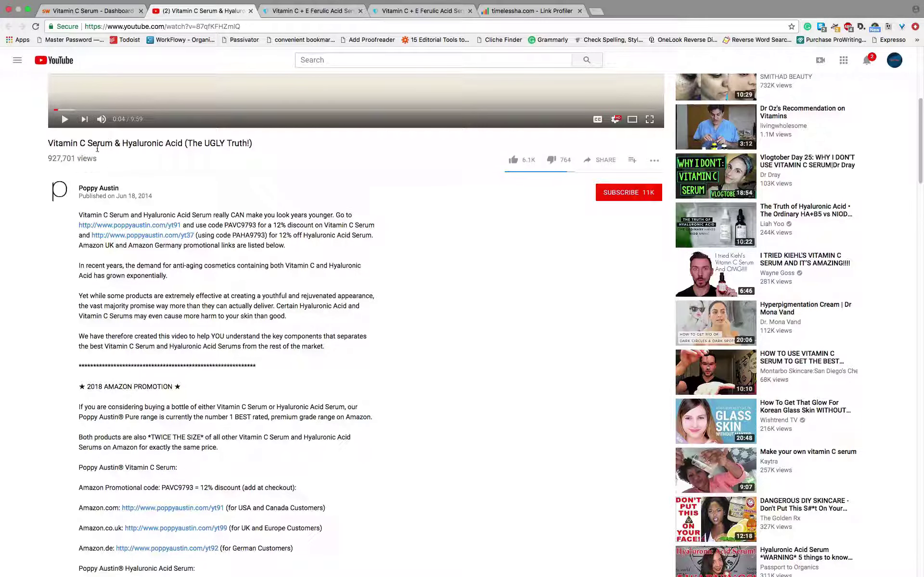
Bring the paused video player and its 'The UGLY Truth!' title back to the top of the page.
{"action": "scroll", "coordinate": [37, 139], "scroll_direction": "up", "scroll_amount": 5}
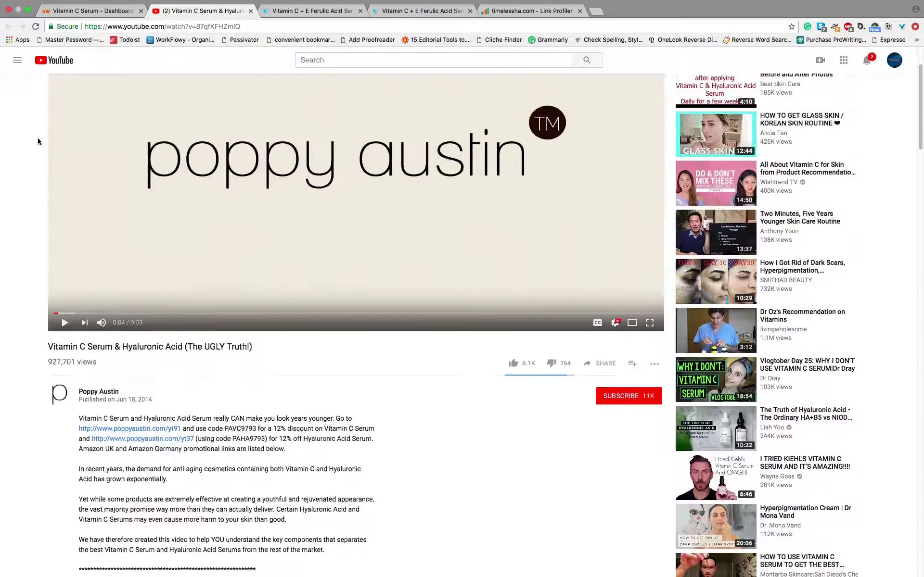
{"action": "scroll", "coordinate": [38, 140], "scroll_direction": "up", "scroll_amount": 3}
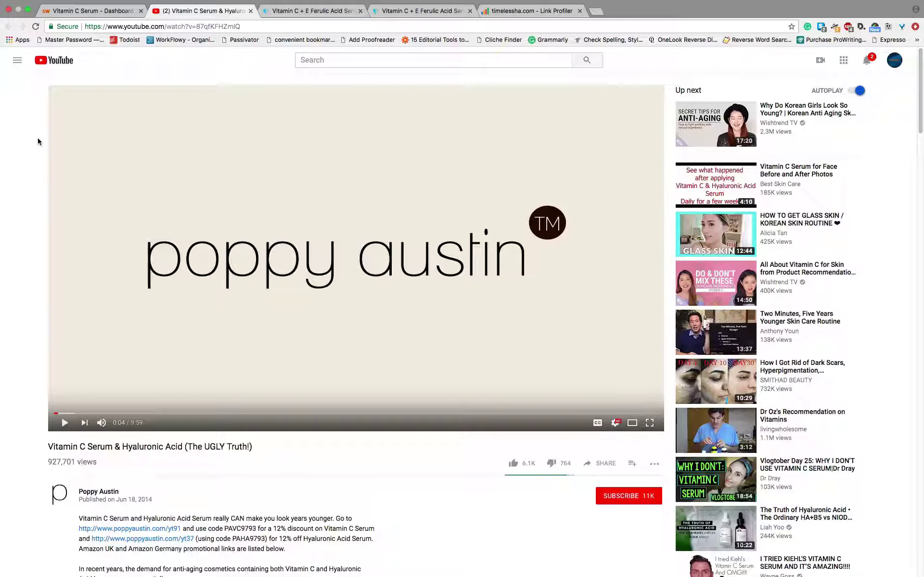
On the SERPWoo dashboard, check theeverygirl.com's position 7 ranking on 05/16/18 in the chart.
{"action": "left_click", "coordinate": [110, 14]}
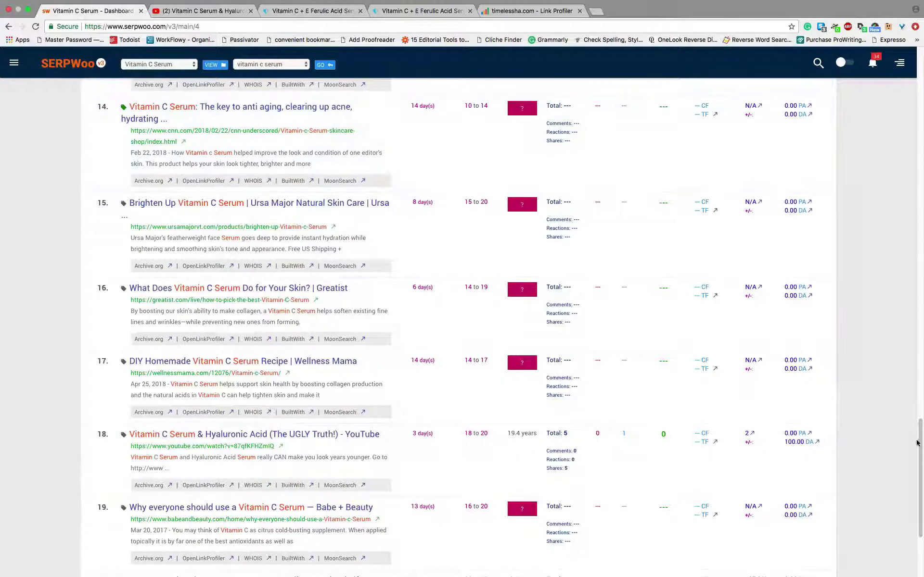
{"action": "left_click_drag", "start_coordinate": [919, 442], "coordinate": [908, 72]}
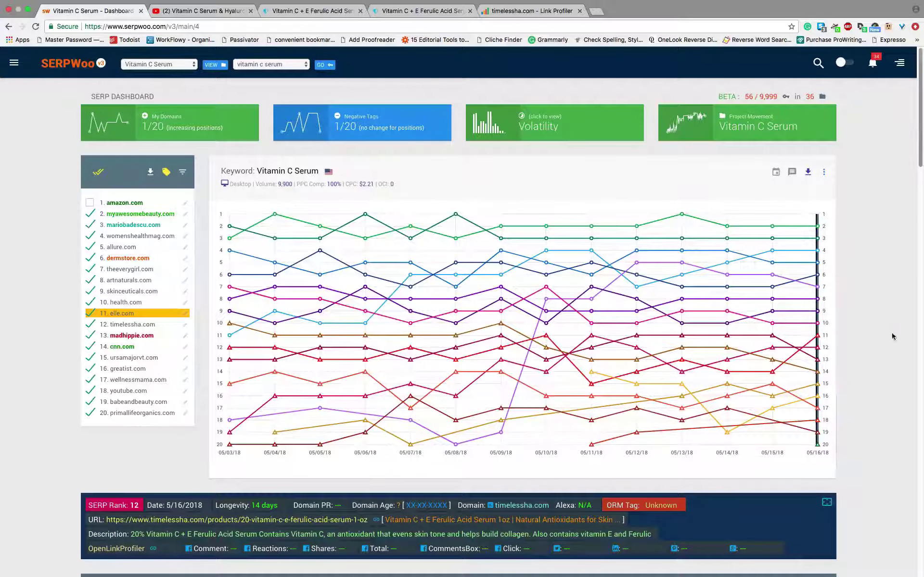
{"action": "mouse_move", "coordinate": [820, 288]}
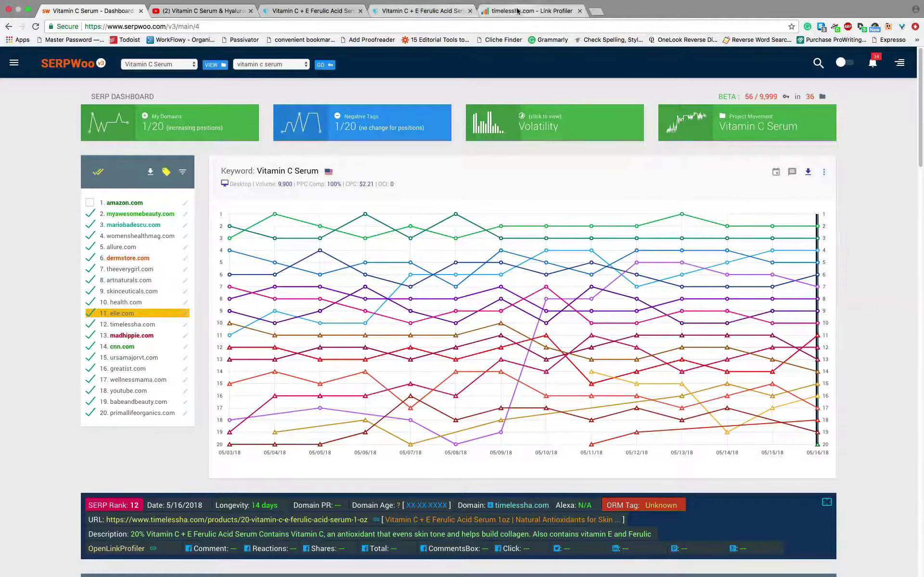
Google the exact phrase "theeverygirl.com" and bring up the Tools filter options.
{"action": "left_click", "coordinate": [598, 12]}
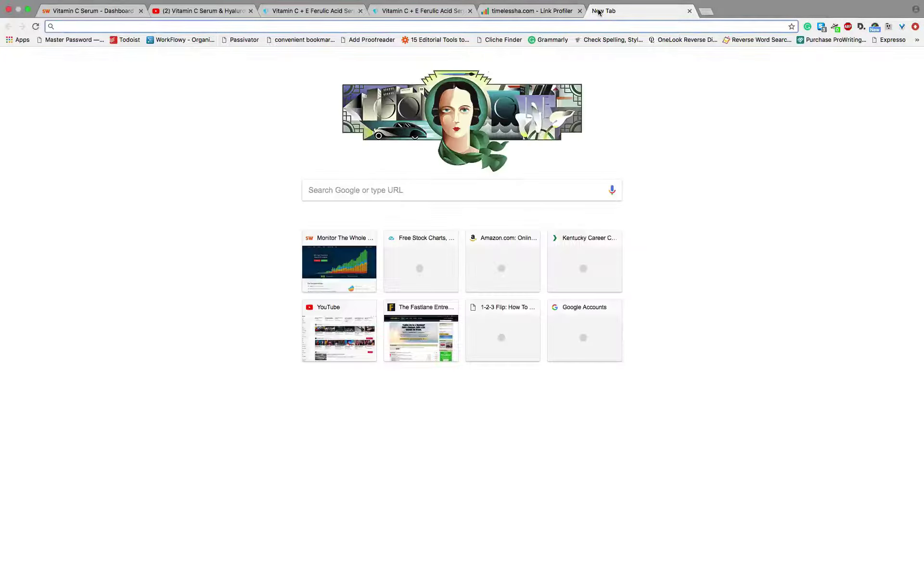
{"action": "type", "text": "\"theev"}
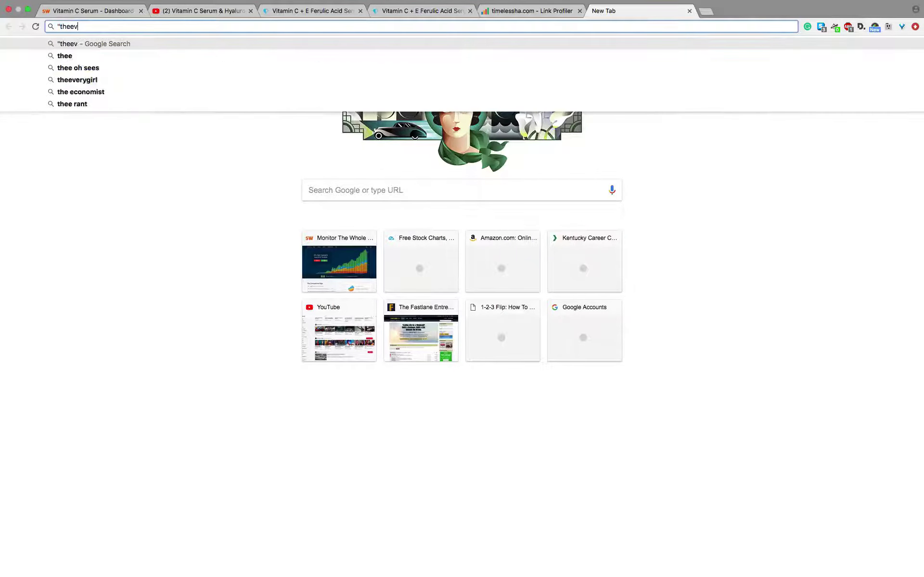
{"action": "type", "text": "erygir"}
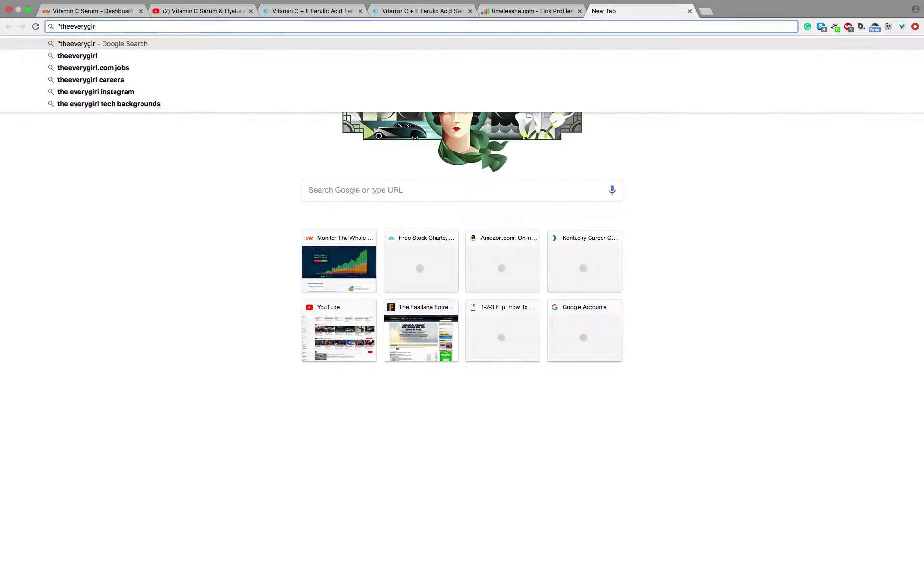
{"action": "type", "text": "l.com\""}
{"action": "key", "text": "Return"}
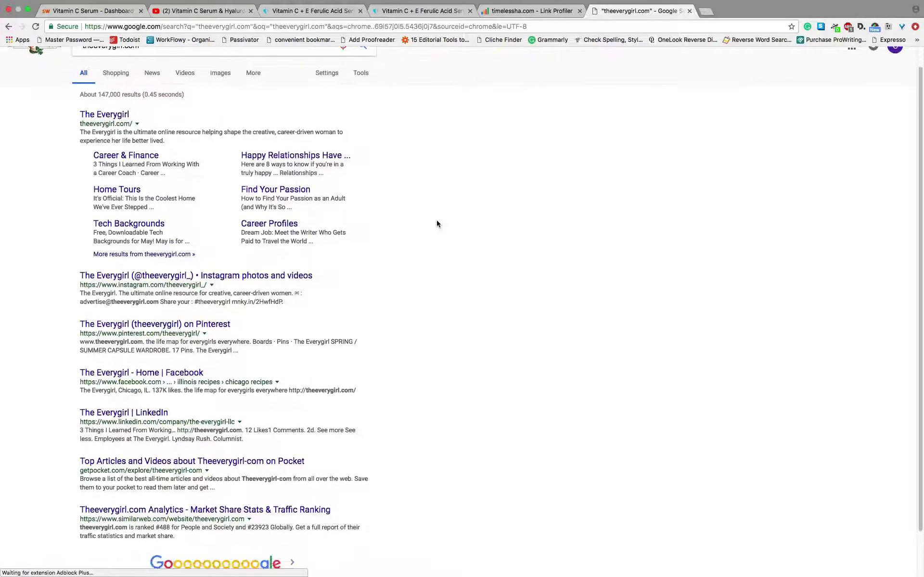
{"action": "scroll", "coordinate": [437, 223], "scroll_direction": "down", "scroll_amount": 2}
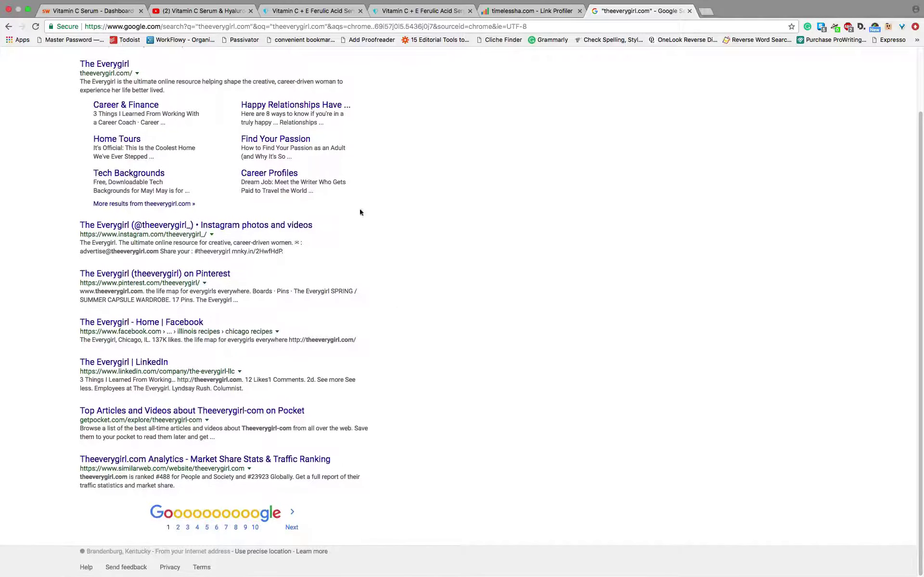
{"action": "scroll", "coordinate": [364, 188], "scroll_direction": "up", "scroll_amount": 4}
{"action": "left_click", "coordinate": [361, 94]}
Restrict the "theeverygirl.com" results to the past month and skim them.
{"action": "left_click", "coordinate": [108, 117]}
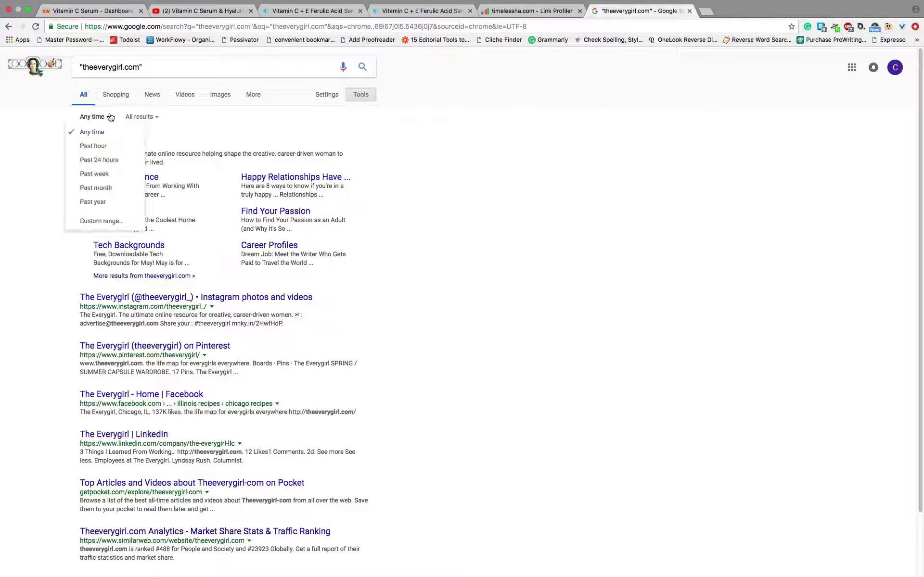
{"action": "left_click", "coordinate": [98, 188]}
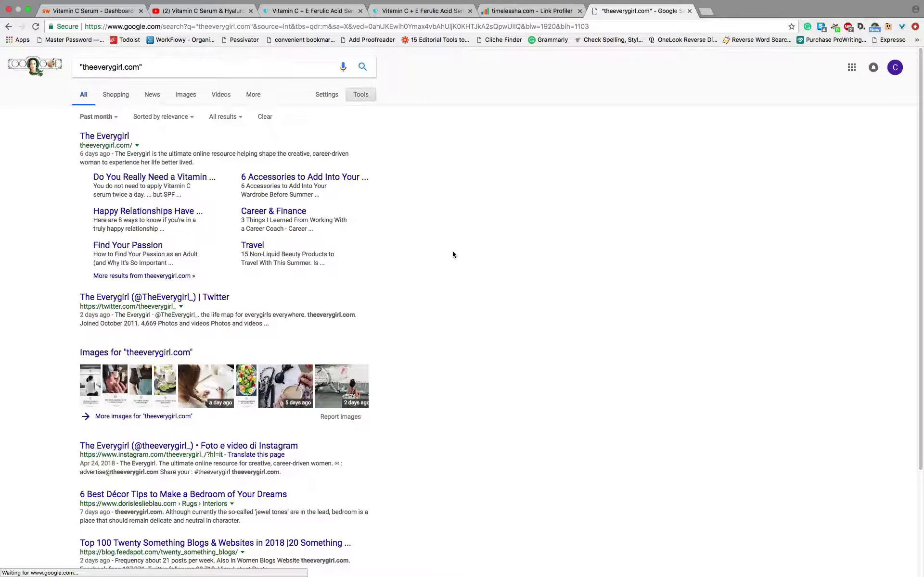
{"action": "scroll", "coordinate": [453, 254], "scroll_direction": "down", "scroll_amount": 3}
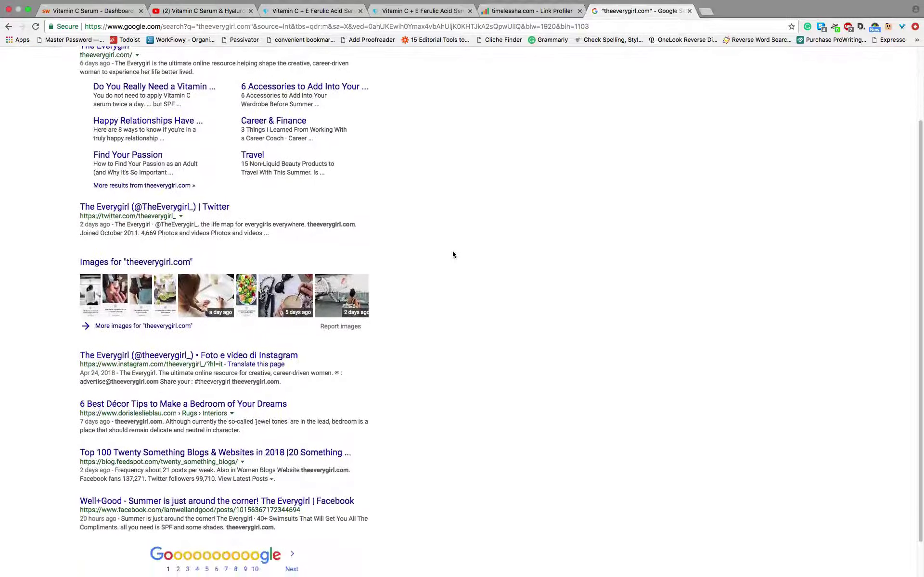
{"action": "scroll", "coordinate": [452, 255], "scroll_direction": "down", "scroll_amount": 2}
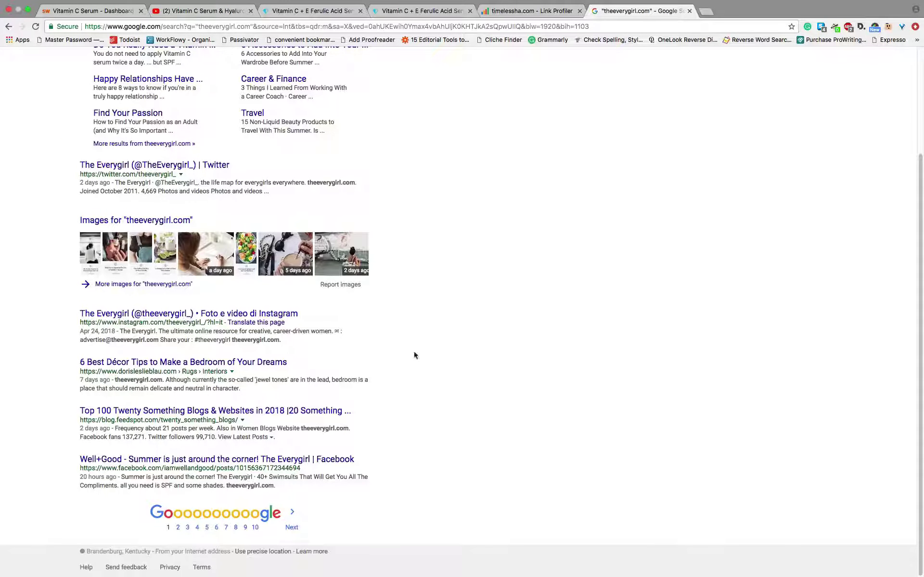
{"action": "scroll", "coordinate": [416, 355], "scroll_direction": "up", "scroll_amount": 1}
{"action": "scroll", "coordinate": [415, 356], "scroll_direction": "down", "scroll_amount": 1}
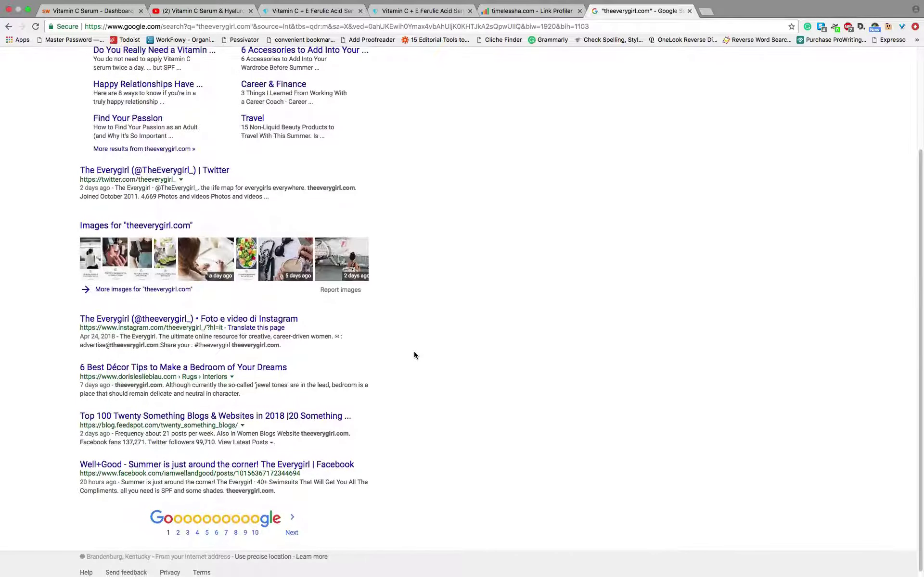
Move to the second results page and select the domain in the search box.
{"action": "left_click", "coordinate": [297, 533]}
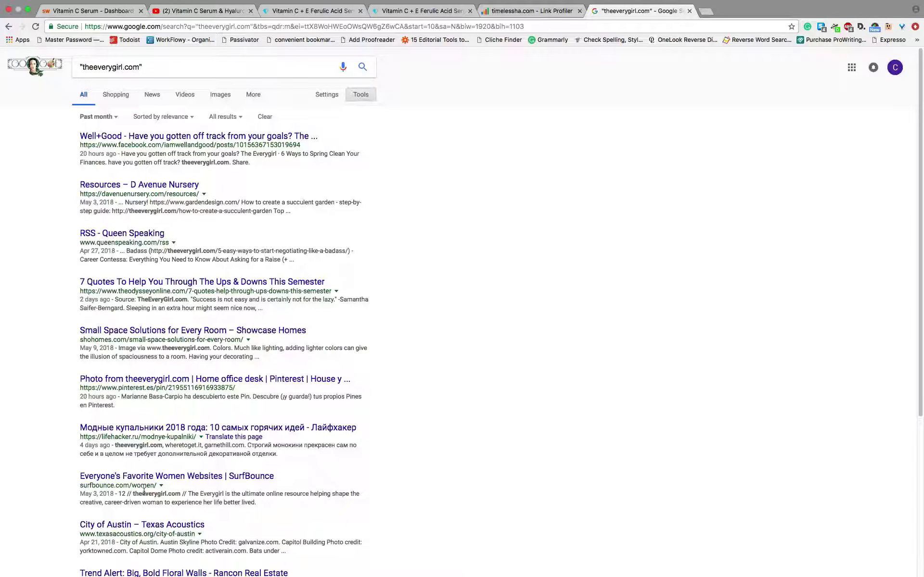
{"action": "scroll", "coordinate": [206, 212], "scroll_direction": "up", "scroll_amount": 1}
{"action": "scroll", "coordinate": [206, 213], "scroll_direction": "down", "scroll_amount": 1}
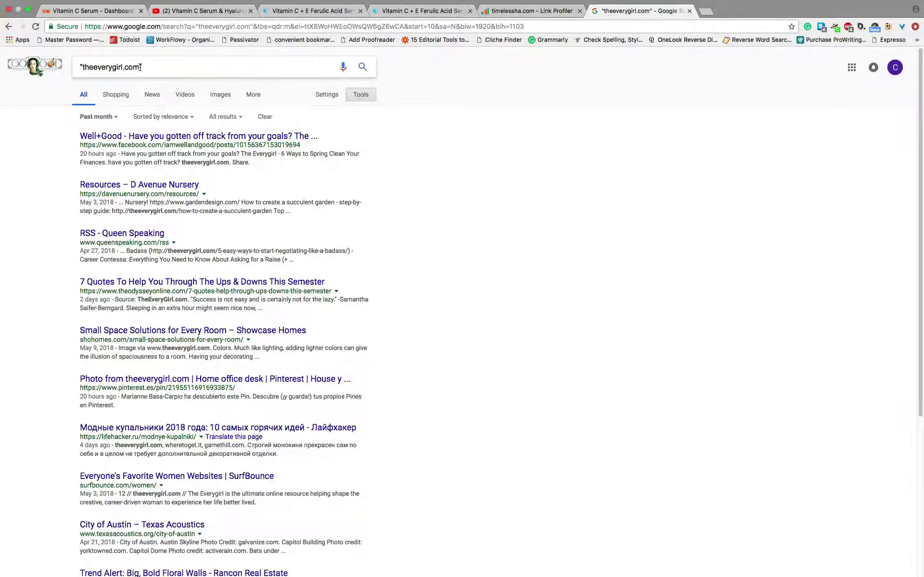
{"action": "left_click_drag", "start_coordinate": [141, 67], "coordinate": [84, 68]}
{"action": "key", "text": "super+c"}
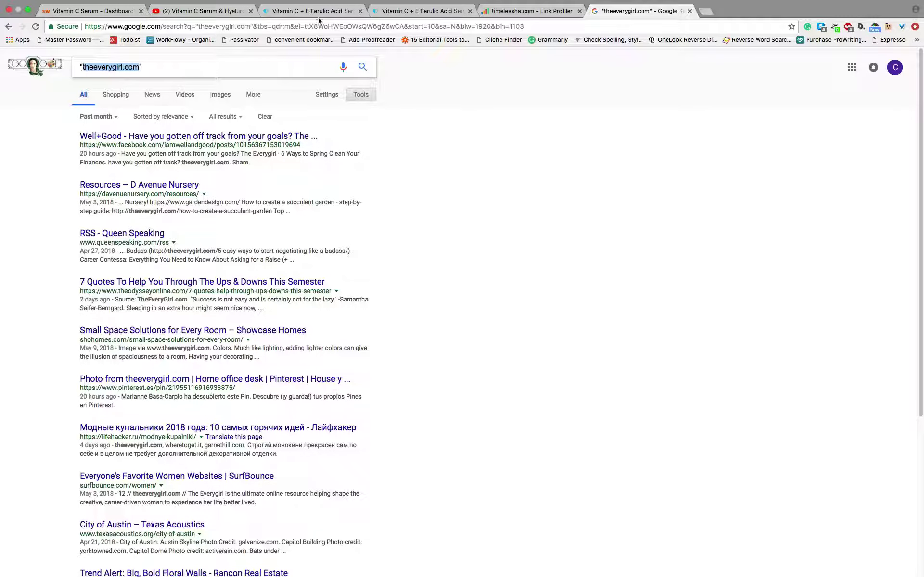
Swap timelessha.com for theeverygirl.com in the Backlinks report and fetch its backlink data.
{"action": "left_click", "coordinate": [529, 11]}
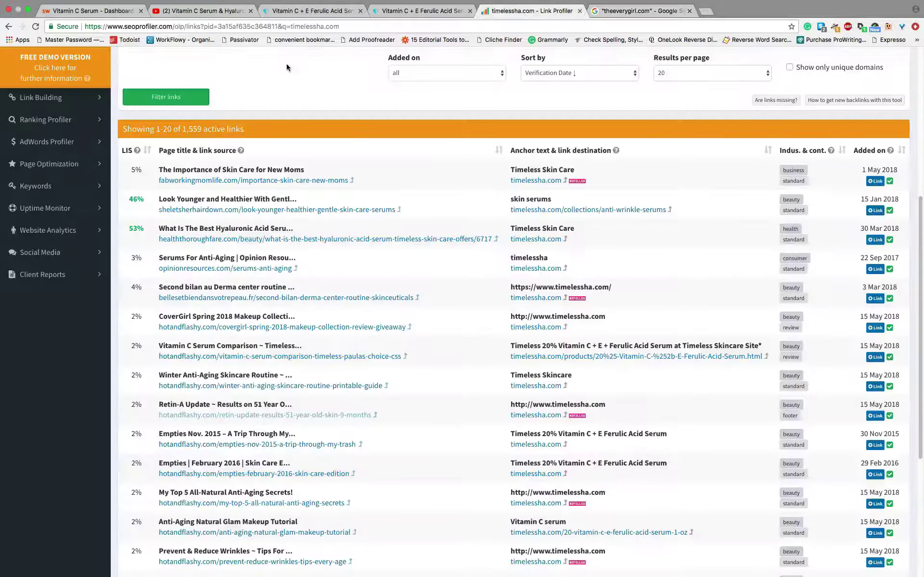
{"action": "scroll", "coordinate": [261, 116], "scroll_direction": "up", "scroll_amount": 5}
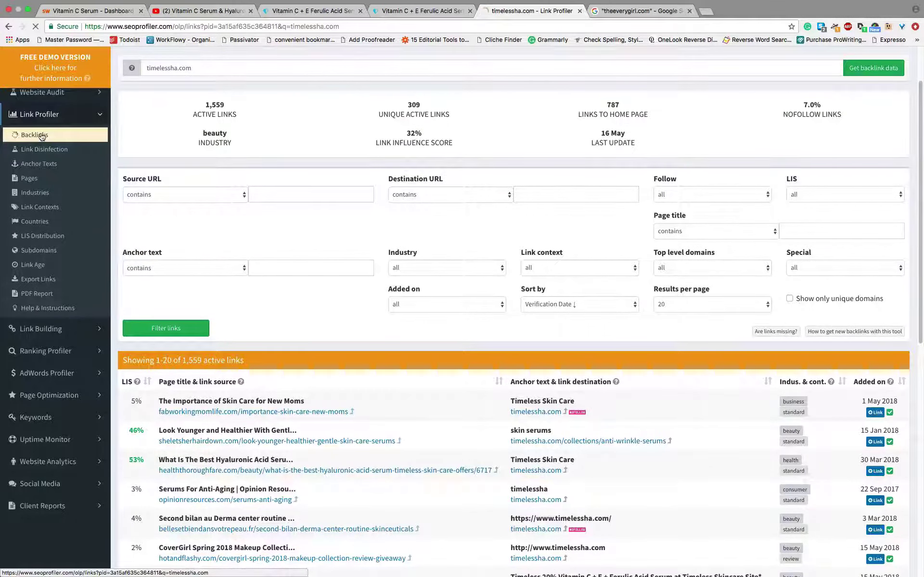
{"action": "left_click", "coordinate": [40, 135]}
{"action": "scroll", "coordinate": [122, 58], "scroll_direction": "up", "scroll_amount": 1}
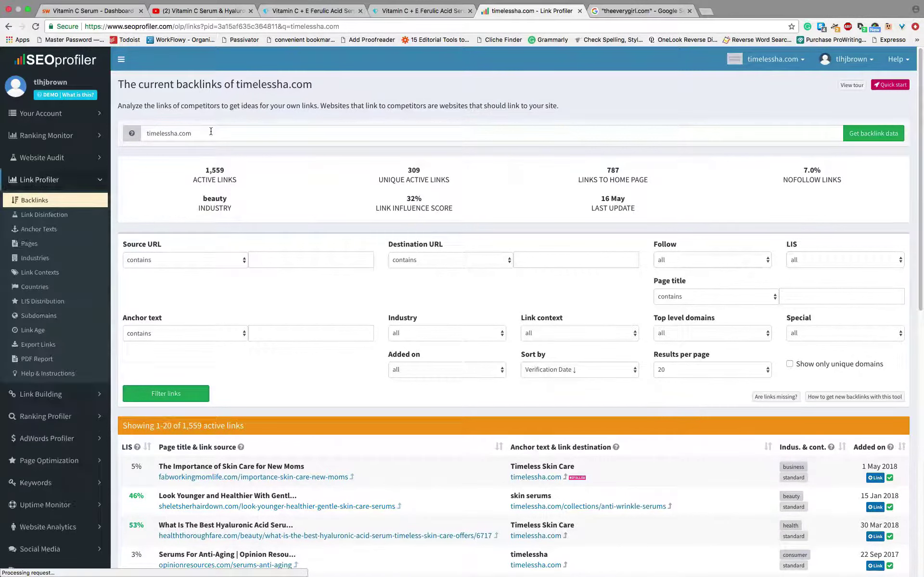
{"action": "left_click_drag", "start_coordinate": [211, 131], "coordinate": [144, 133]}
{"action": "key", "text": "super+v"}
{"action": "mouse_move", "coordinate": [836, 172]}
{"action": "left_click", "coordinate": [889, 137]}
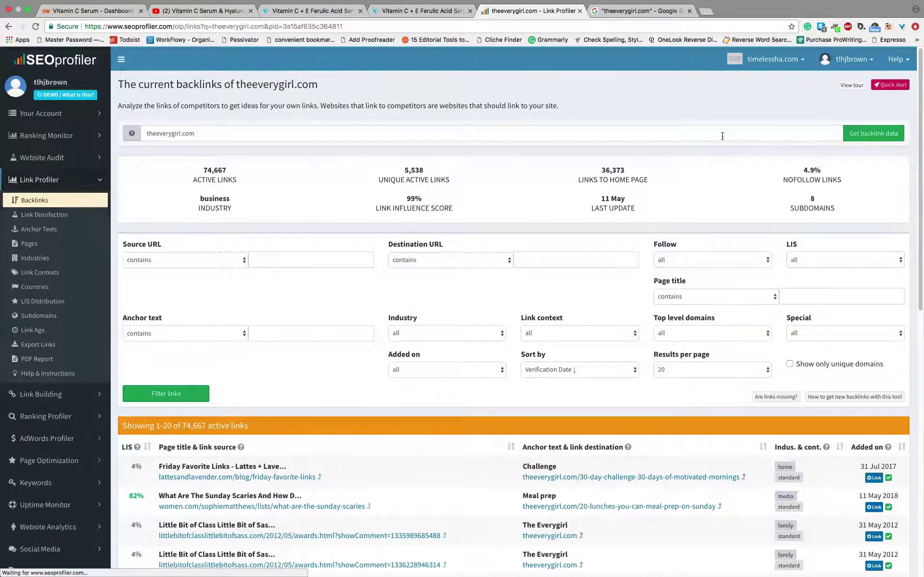
{"action": "mouse_move", "coordinate": [504, 176]}
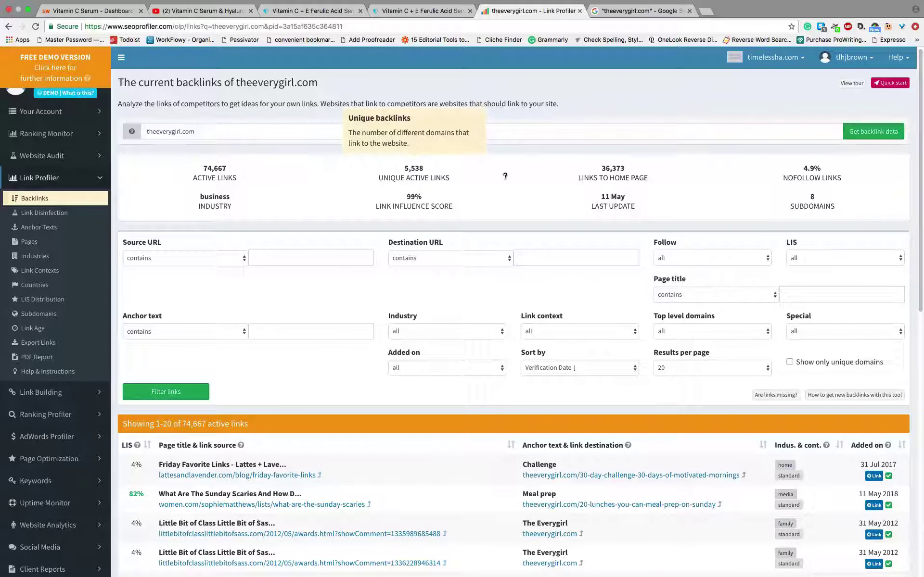
{"action": "scroll", "coordinate": [459, 501], "scroll_direction": "down", "scroll_amount": 3}
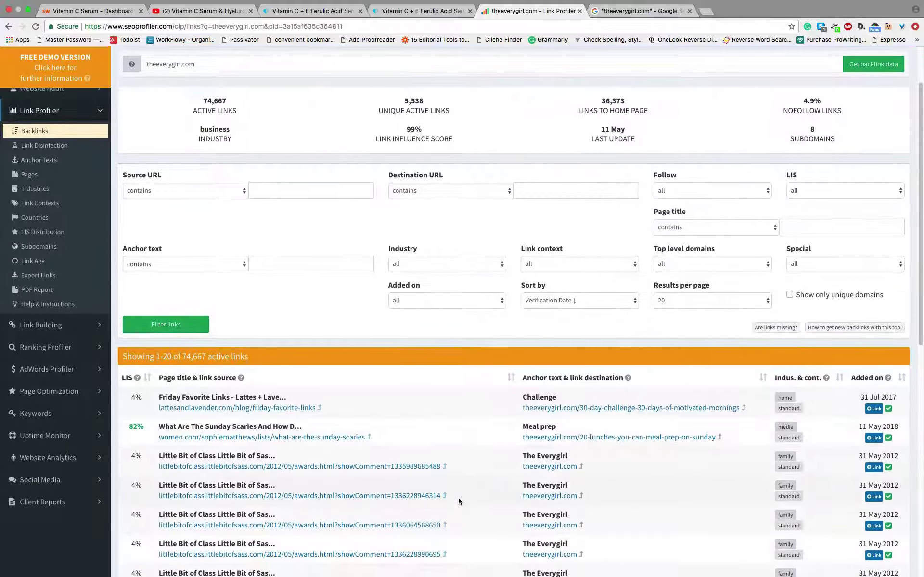
{"action": "scroll", "coordinate": [465, 452], "scroll_direction": "down", "scroll_amount": 3}
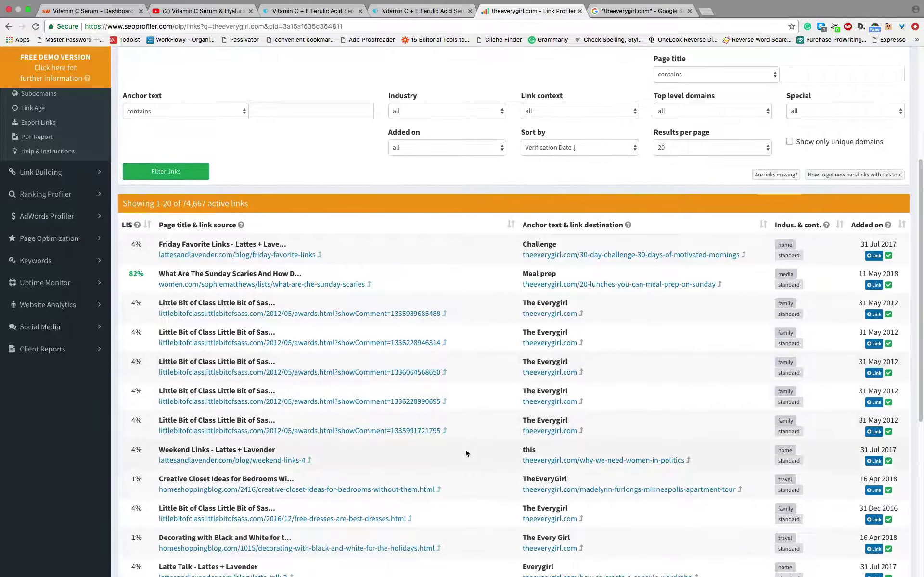
{"action": "scroll", "coordinate": [465, 453], "scroll_direction": "down", "scroll_amount": 2}
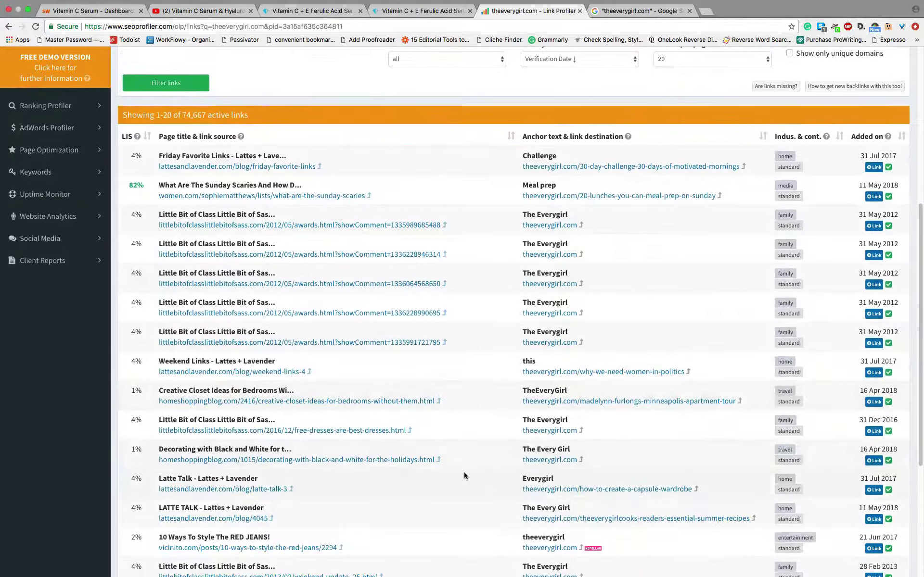
{"action": "scroll", "coordinate": [463, 476], "scroll_direction": "down", "scroll_amount": 3}
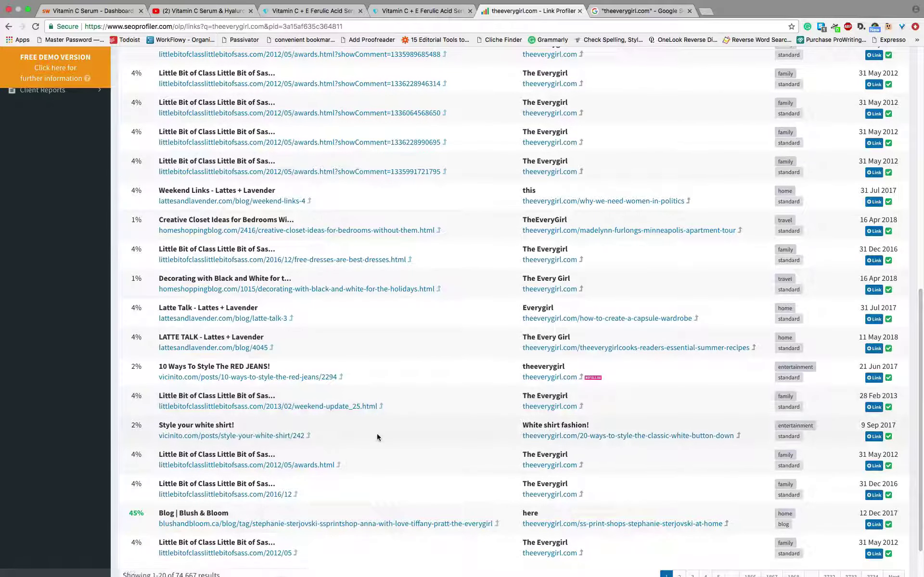
{"action": "scroll", "coordinate": [377, 435], "scroll_direction": "down", "scroll_amount": 2}
{"action": "scroll", "coordinate": [377, 436], "scroll_direction": "up", "scroll_amount": 2}
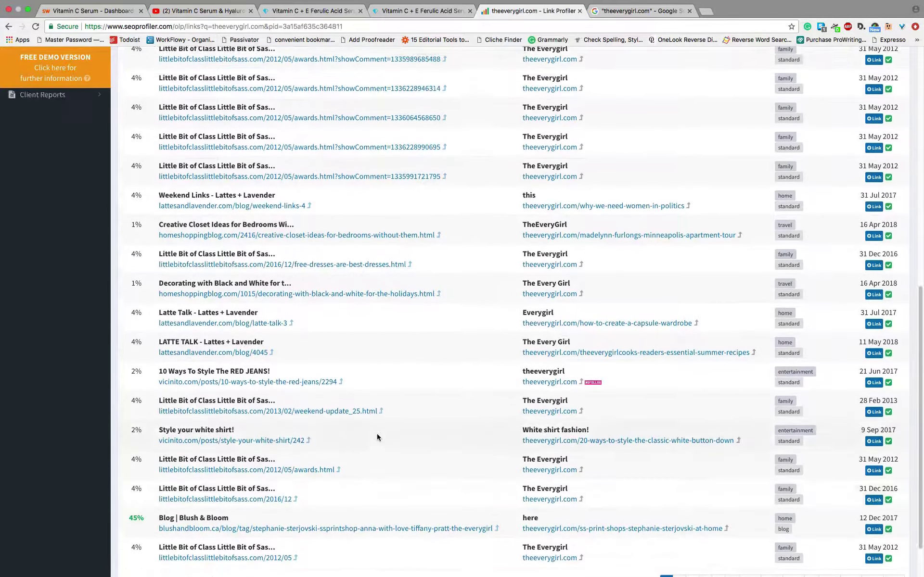
{"action": "scroll", "coordinate": [378, 436], "scroll_direction": "up", "scroll_amount": 3}
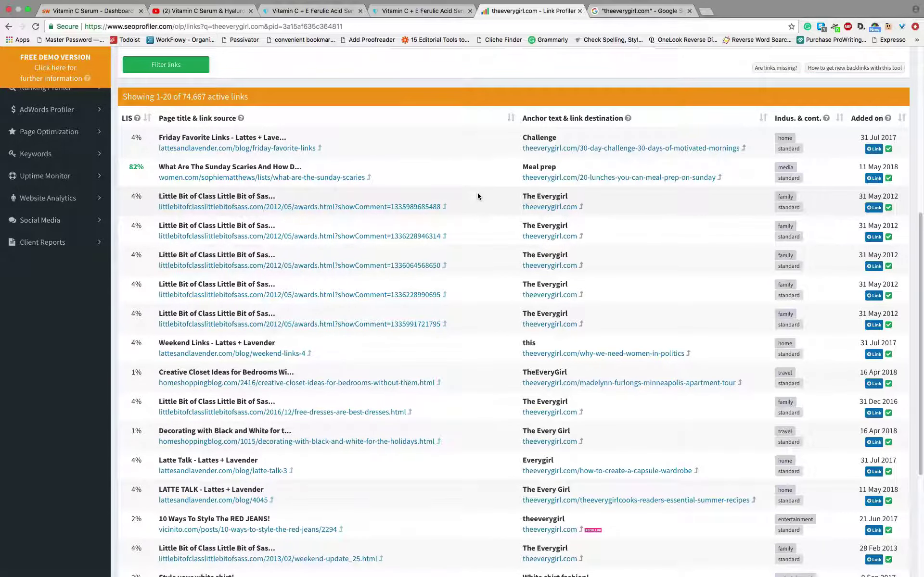
{"action": "scroll", "coordinate": [485, 337], "scroll_direction": "down", "scroll_amount": 2}
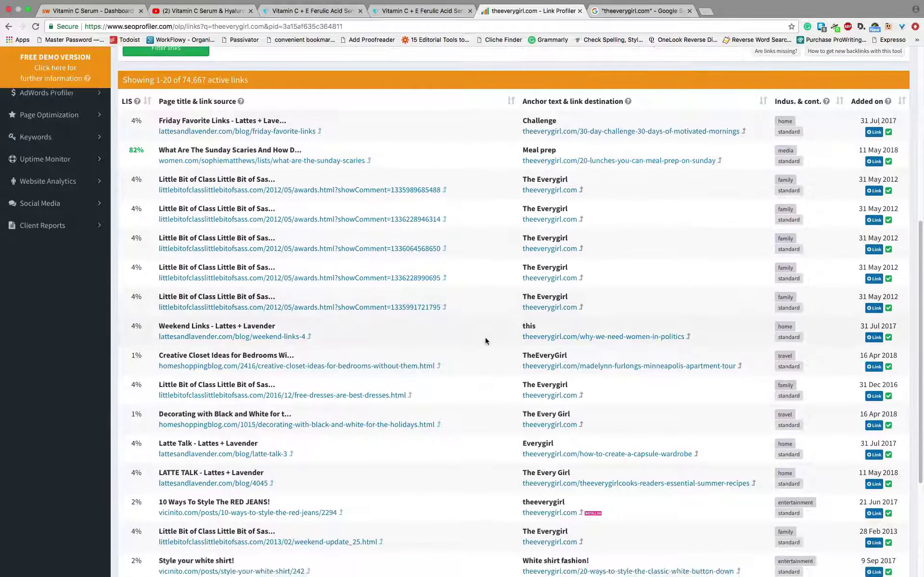
{"action": "scroll", "coordinate": [485, 341], "scroll_direction": "up", "scroll_amount": 10}
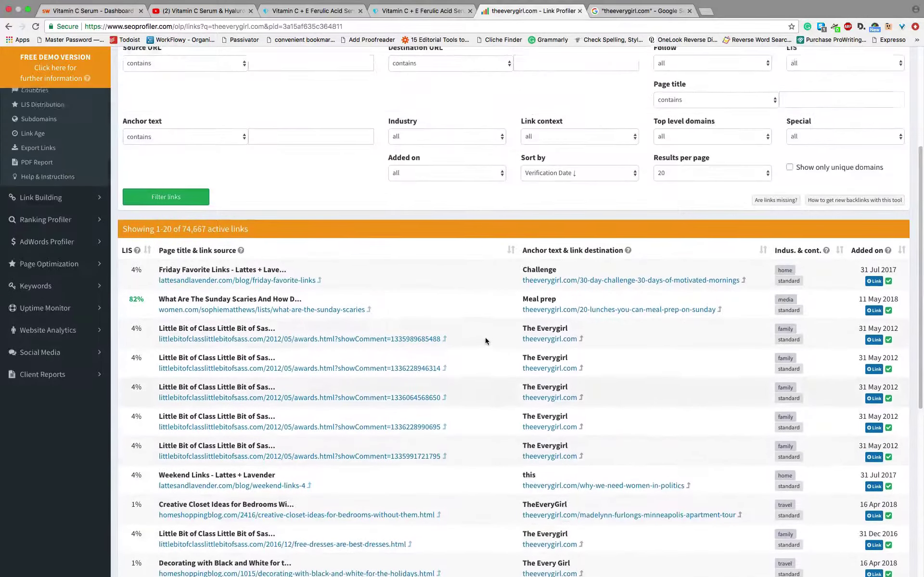
{"action": "scroll", "coordinate": [485, 340], "scroll_direction": "up", "scroll_amount": 4}
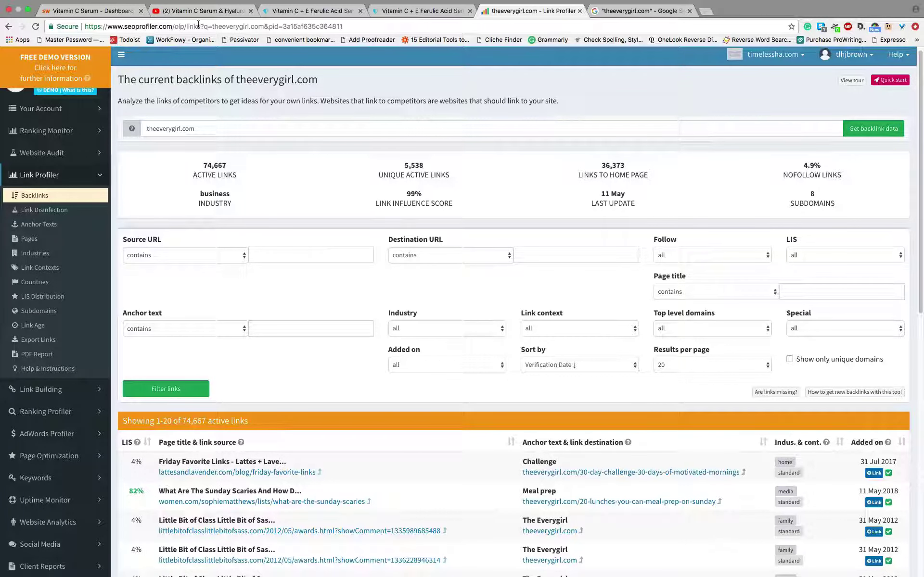
On the SERPWoo dashboard, isolate theeverygirl.com's line in the Vitamin C Serum ranking chart.
{"action": "left_click", "coordinate": [120, 16]}
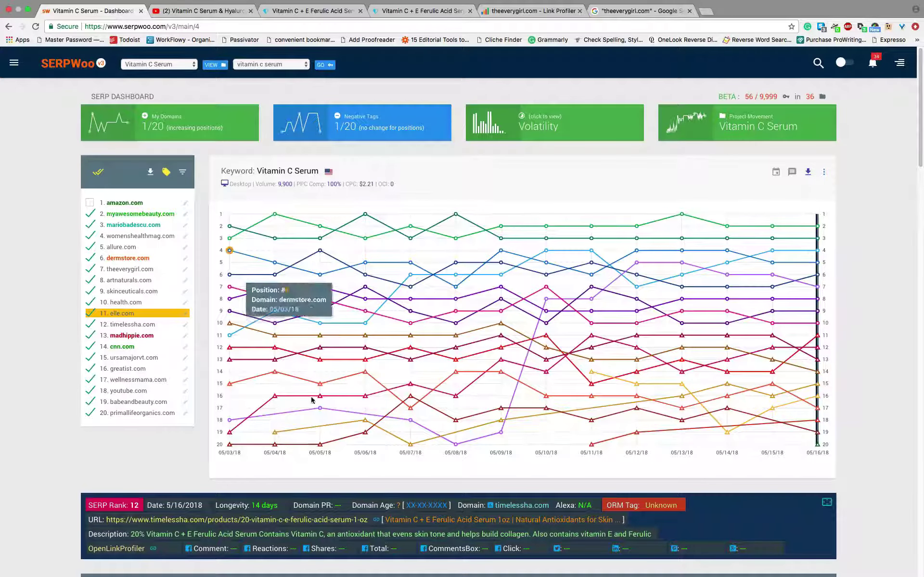
{"action": "left_click", "coordinate": [817, 287]}
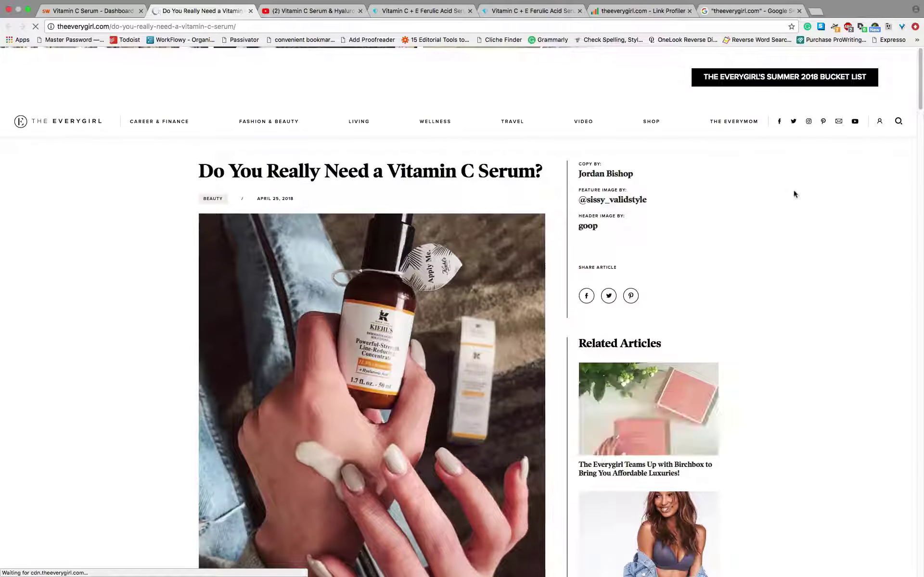
Read through the opening sections of 'Do You Really Need a Vitamin C Serum?'.
{"action": "scroll", "coordinate": [814, 240], "scroll_direction": "down", "scroll_amount": 1}
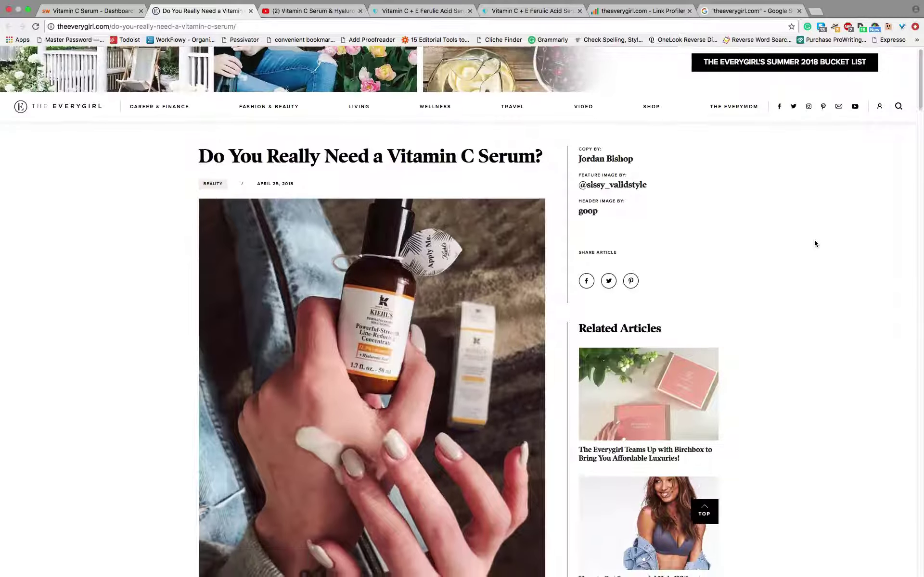
{"action": "scroll", "coordinate": [814, 243], "scroll_direction": "down", "scroll_amount": 3}
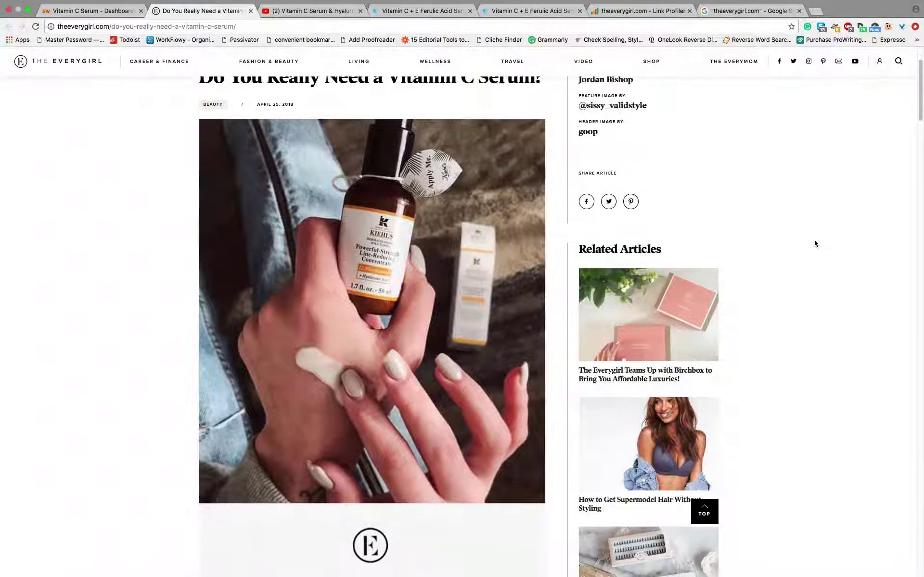
{"action": "scroll", "coordinate": [814, 243], "scroll_direction": "down", "scroll_amount": 1}
{"action": "scroll", "coordinate": [813, 243], "scroll_direction": "up", "scroll_amount": 2}
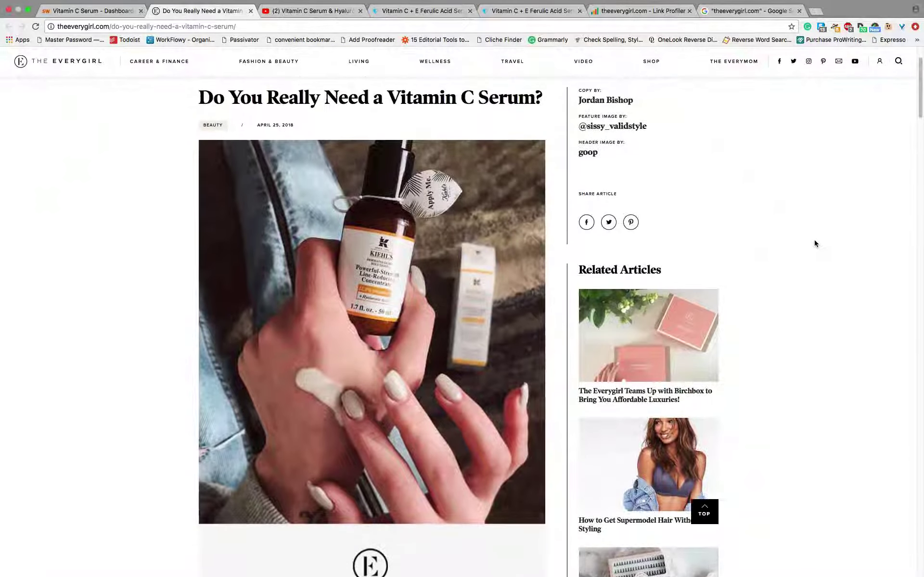
{"action": "scroll", "coordinate": [813, 243], "scroll_direction": "down", "scroll_amount": 7}
{"action": "scroll", "coordinate": [814, 243], "scroll_direction": "down", "scroll_amount": 8}
{"action": "scroll", "coordinate": [814, 244], "scroll_direction": "down", "scroll_amount": 7}
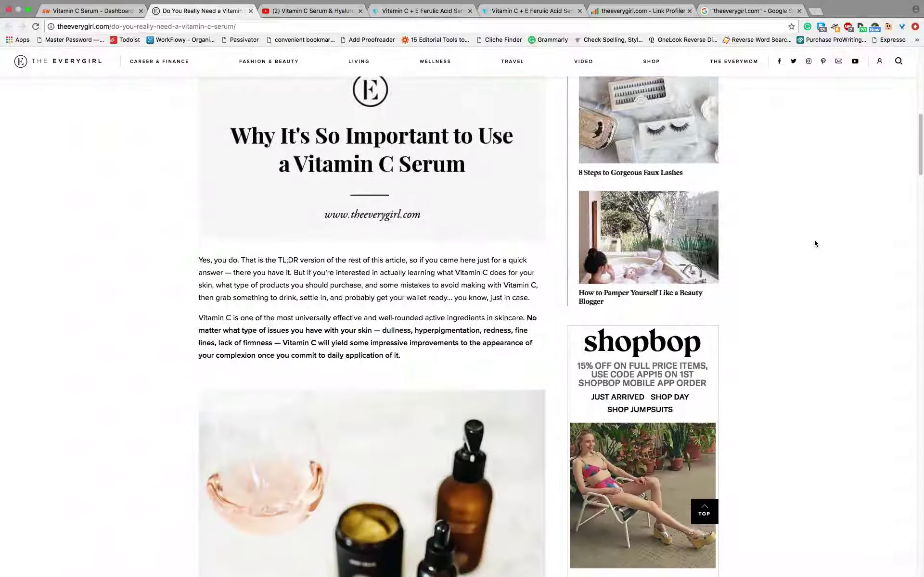
{"action": "scroll", "coordinate": [814, 244], "scroll_direction": "down", "scroll_amount": 9}
{"action": "scroll", "coordinate": [814, 243], "scroll_direction": "down", "scroll_amount": 13}
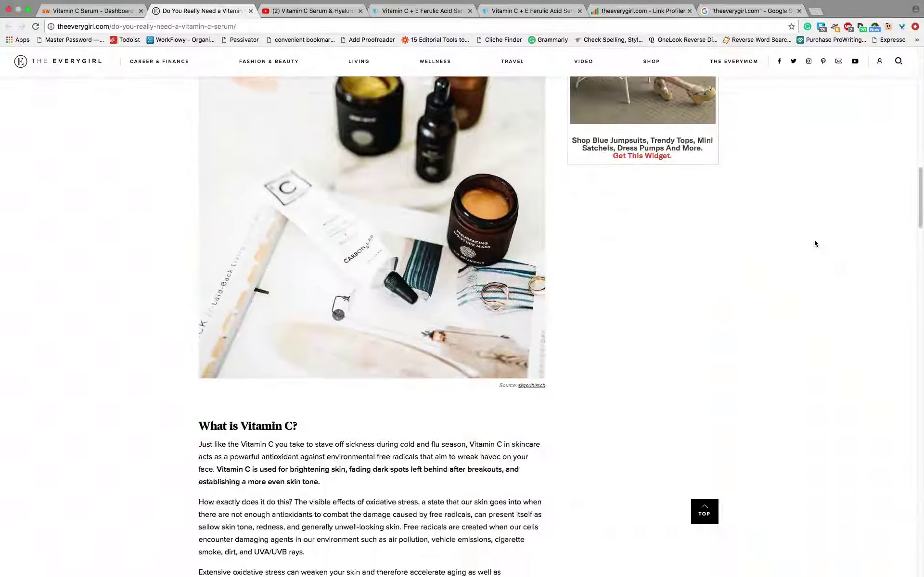
{"action": "scroll", "coordinate": [814, 244], "scroll_direction": "down", "scroll_amount": 2}
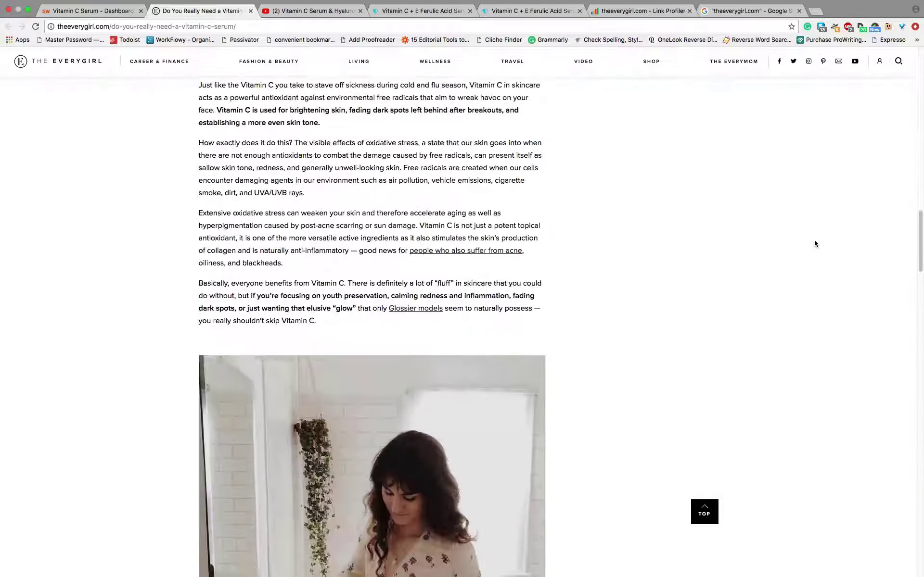
{"action": "scroll", "coordinate": [814, 244], "scroll_direction": "down", "scroll_amount": 9}
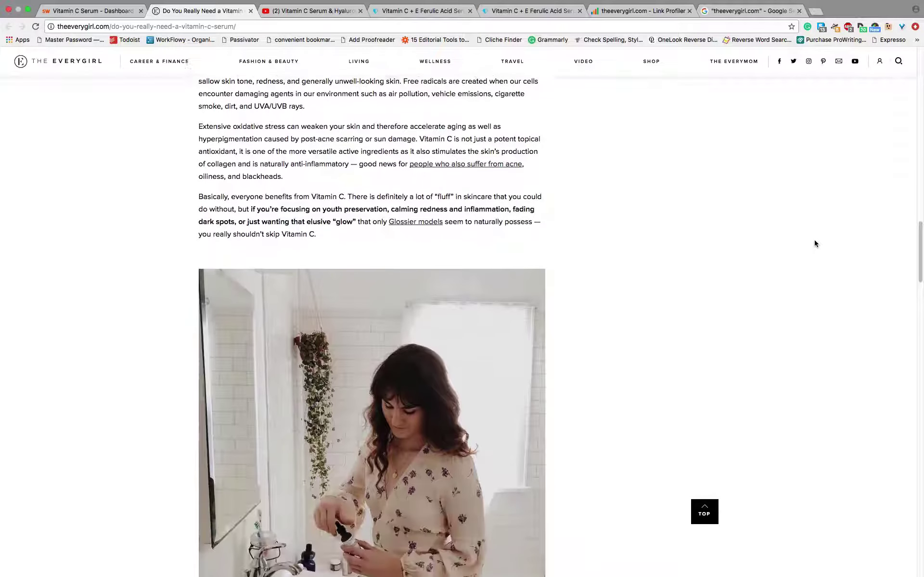
{"action": "scroll", "coordinate": [814, 244], "scroll_direction": "down", "scroll_amount": 15}
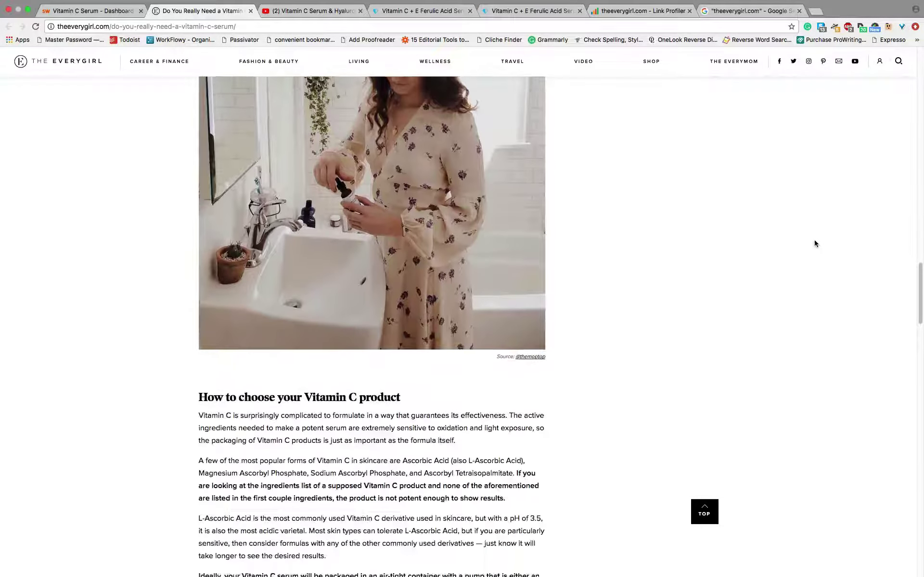
{"action": "scroll", "coordinate": [814, 244], "scroll_direction": "down", "scroll_amount": 7}
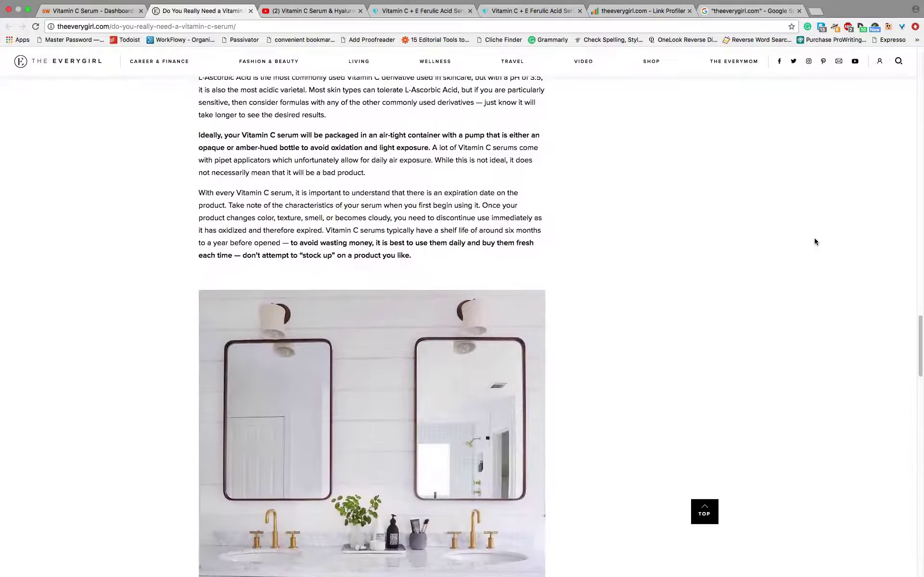
Skip past the Drunk Elephant C-Firma pick into 'The Best Skincare Tools on Amazon Prime'.
{"action": "left_click_drag", "start_coordinate": [920, 350], "coordinate": [921, 400]}
{"action": "scroll", "coordinate": [921, 404], "scroll_direction": "down", "scroll_amount": 8}
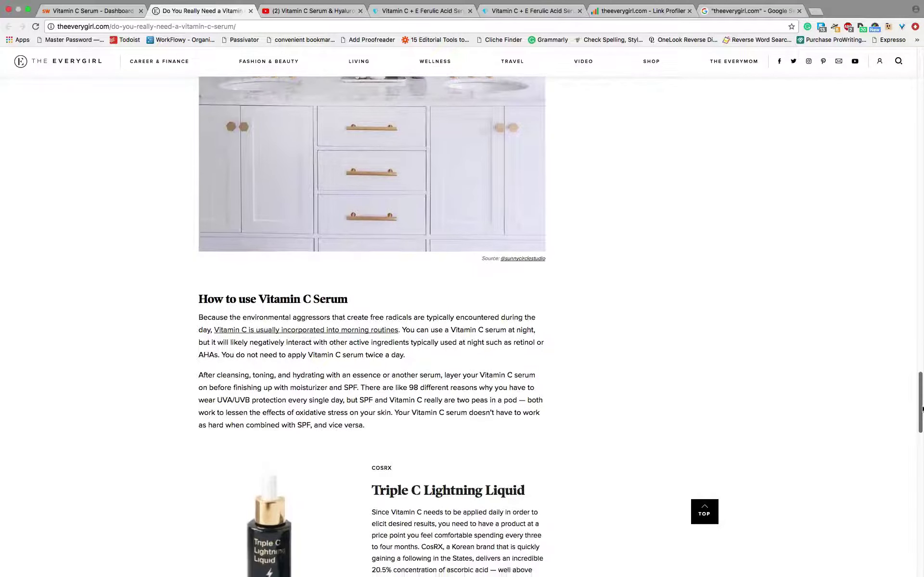
{"action": "scroll", "coordinate": [921, 419], "scroll_direction": "down", "scroll_amount": 4}
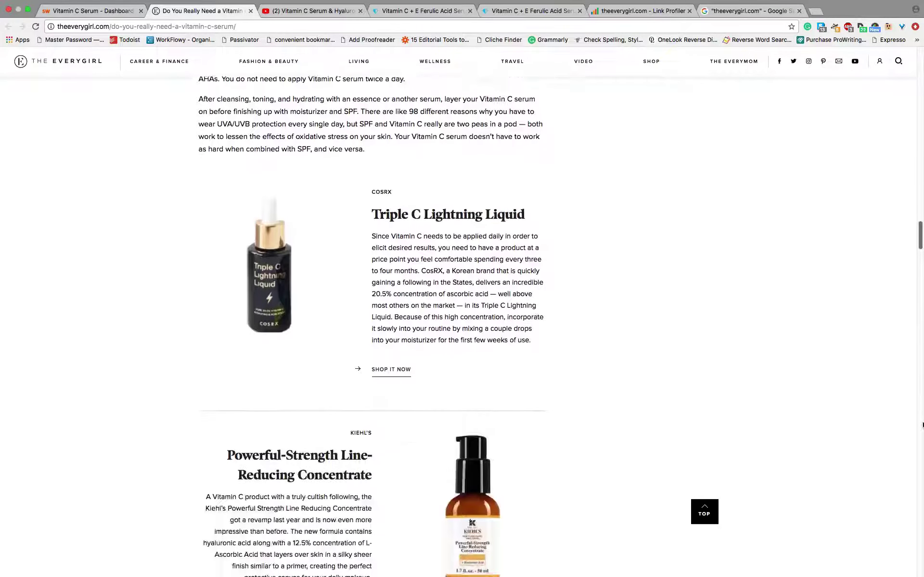
{"action": "scroll", "coordinate": [922, 426], "scroll_direction": "down", "scroll_amount": 7}
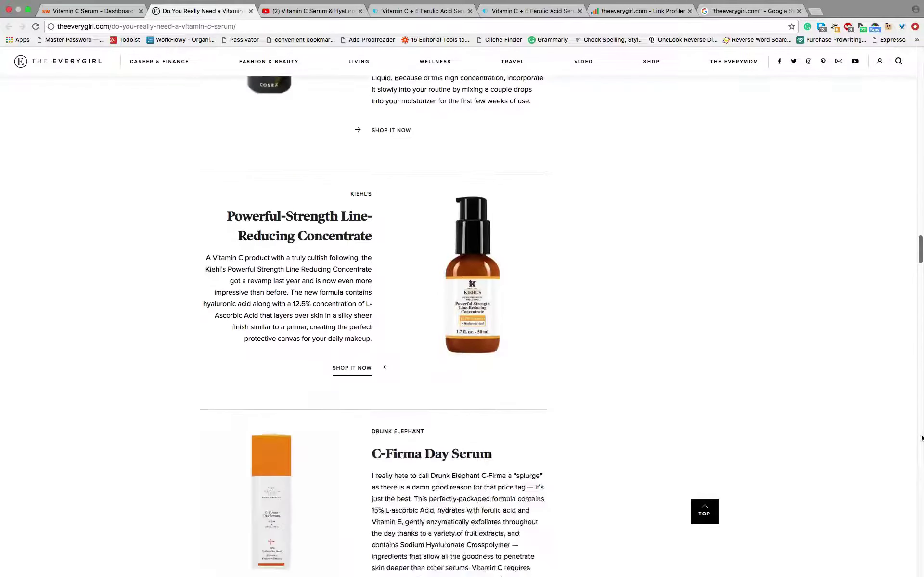
{"action": "scroll", "coordinate": [919, 423], "scroll_direction": "up", "scroll_amount": 10}
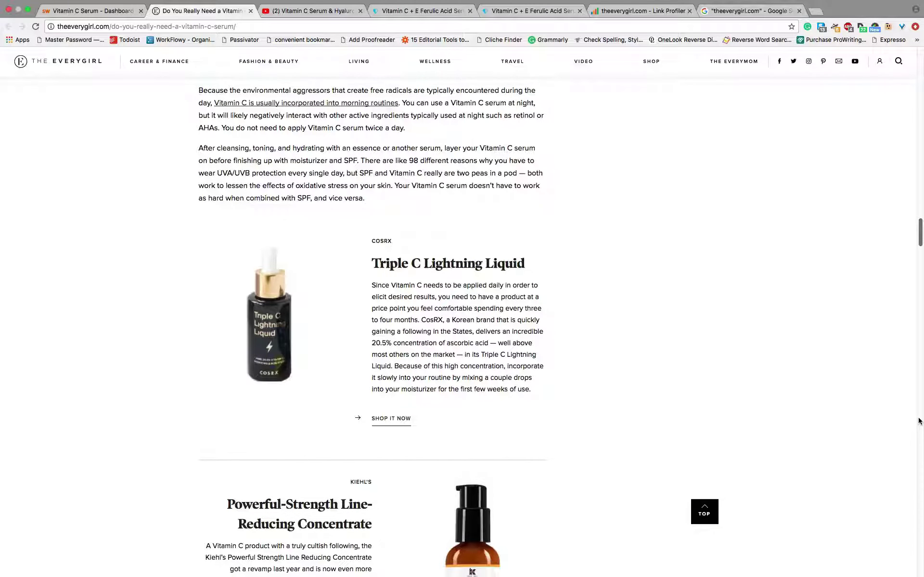
{"action": "scroll", "coordinate": [918, 422], "scroll_direction": "down", "scroll_amount": 6}
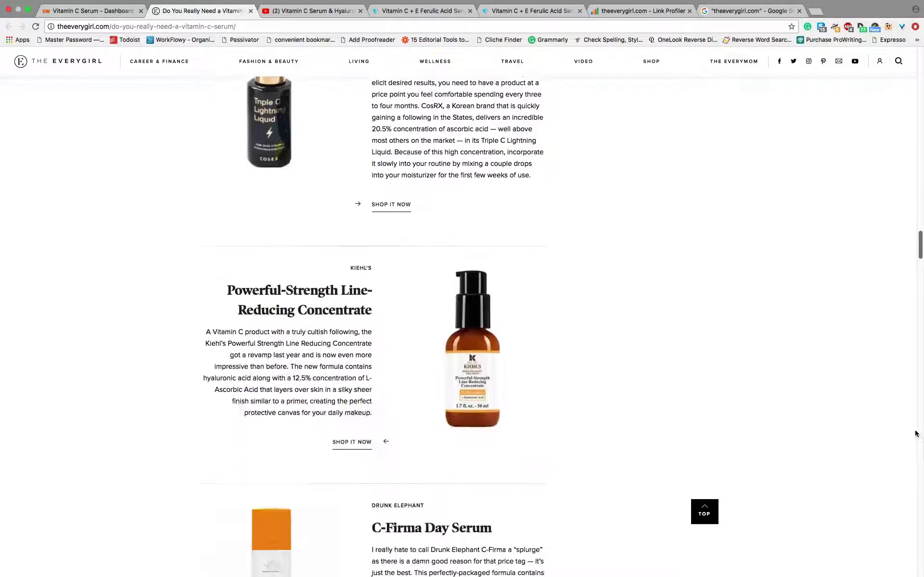
{"action": "scroll", "coordinate": [915, 440], "scroll_direction": "down", "scroll_amount": 9}
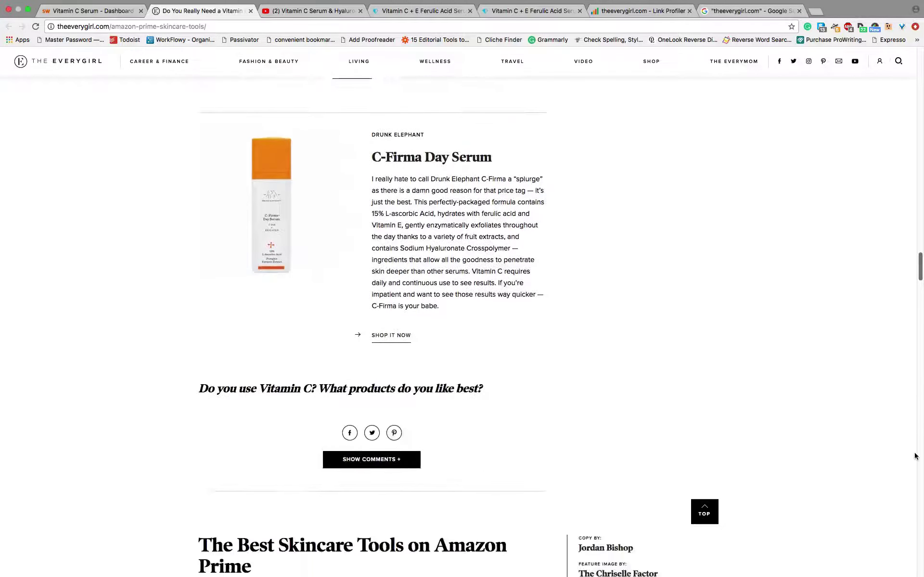
{"action": "scroll", "coordinate": [915, 468], "scroll_direction": "down", "scroll_amount": 2}
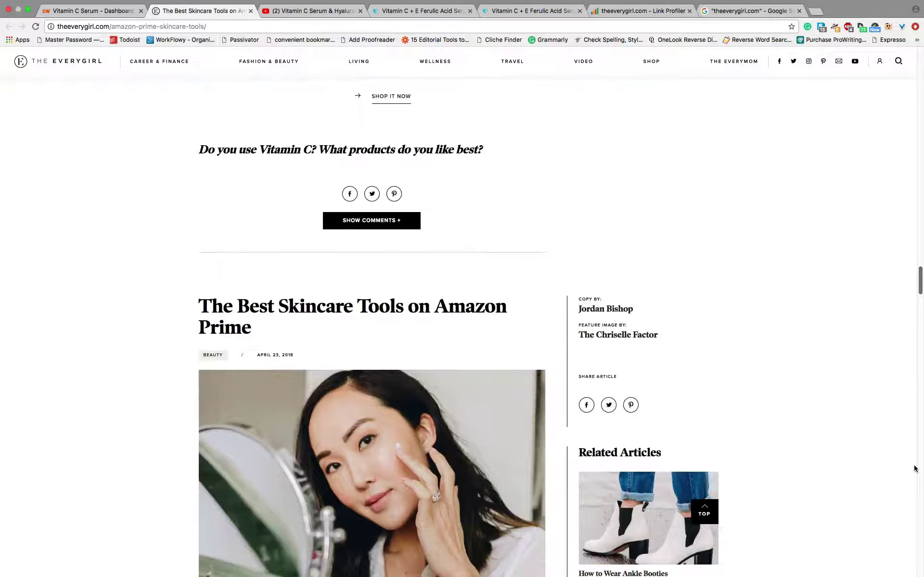
{"action": "scroll", "coordinate": [914, 466], "scroll_direction": "up", "scroll_amount": 4}
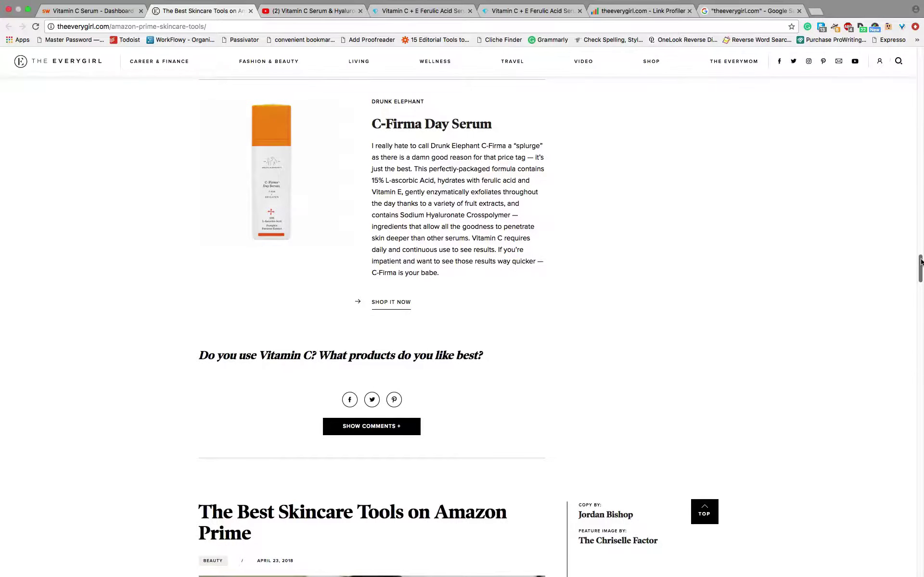
Scroll back to the top of 'Do You Really Need a Vitamin C Serum?' showing its April 25, 2018 date.
{"action": "left_click_drag", "start_coordinate": [920, 262], "coordinate": [919, 54]}
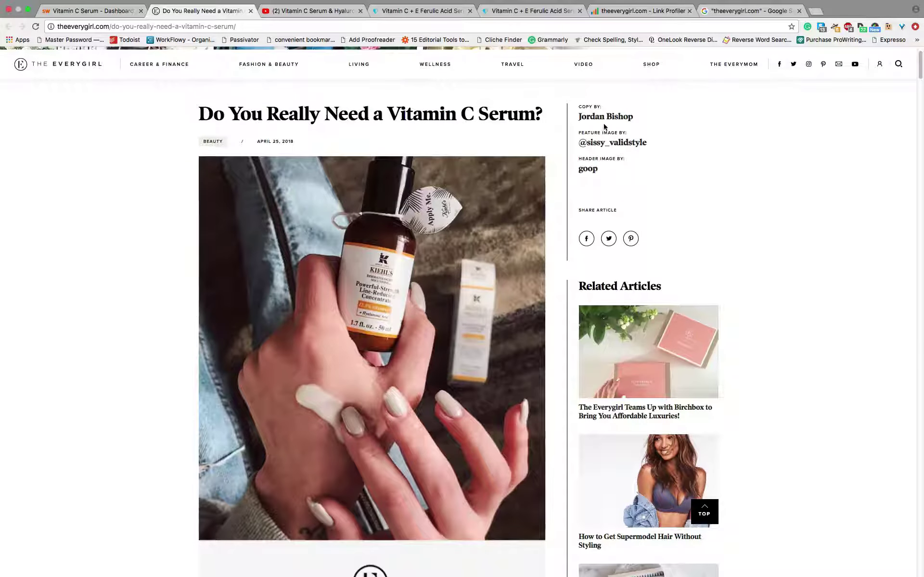